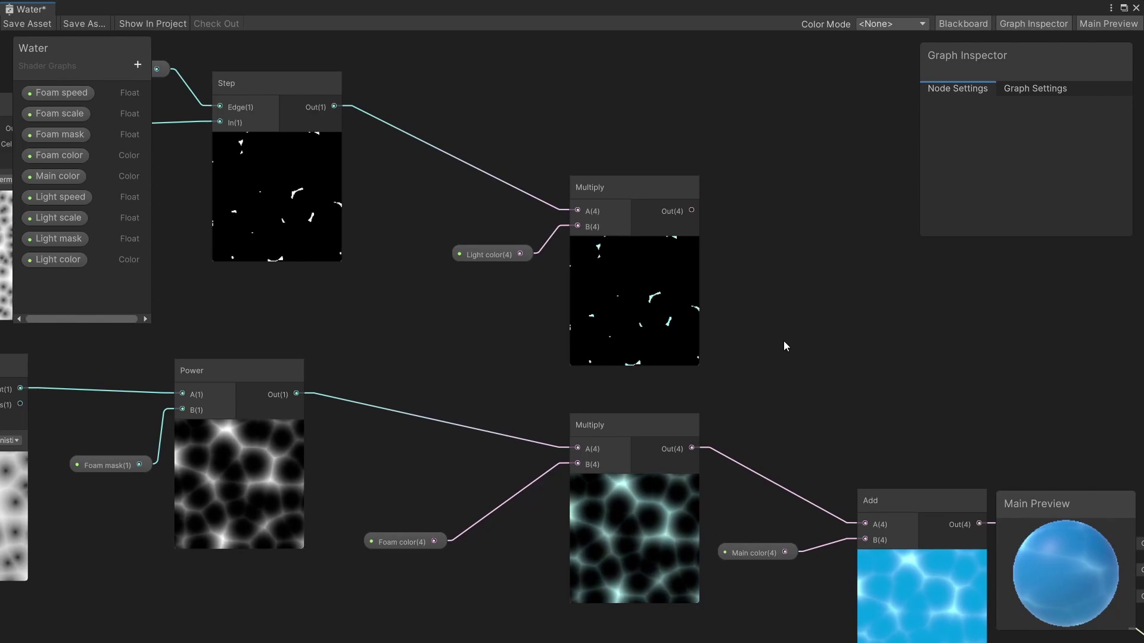
Drag a new wire out of the foam result's Multiply output to start a new node
drag(692, 448, 839, 317)
Create an Add node that sums the tinted foam and the tinted light caustics
text(add)
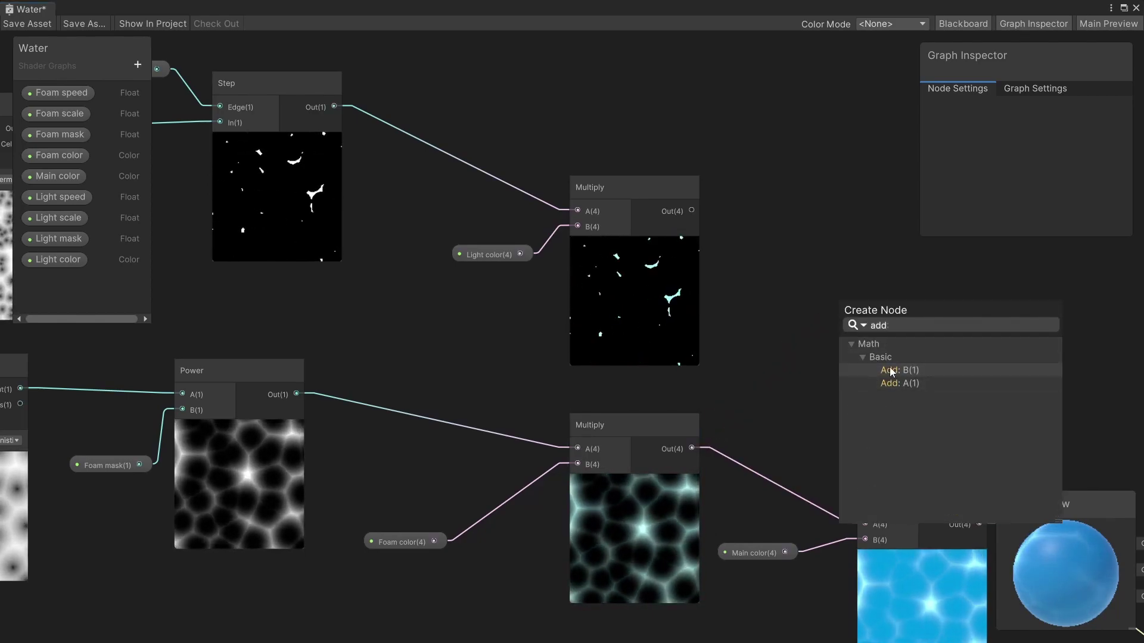
click(891, 374)
drag(837, 316, 691, 211)
drag(932, 430, 887, 395)
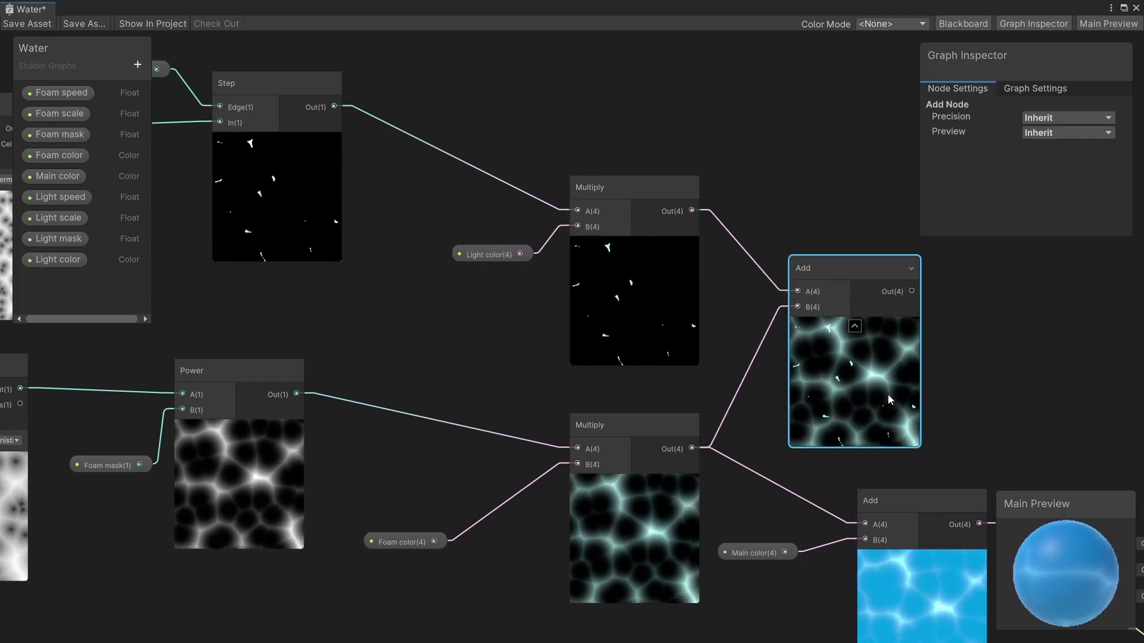
Feed the foam-plus-light Add into the final main-color Add, then save the graph
middle_drag(1049, 395, 664, 340)
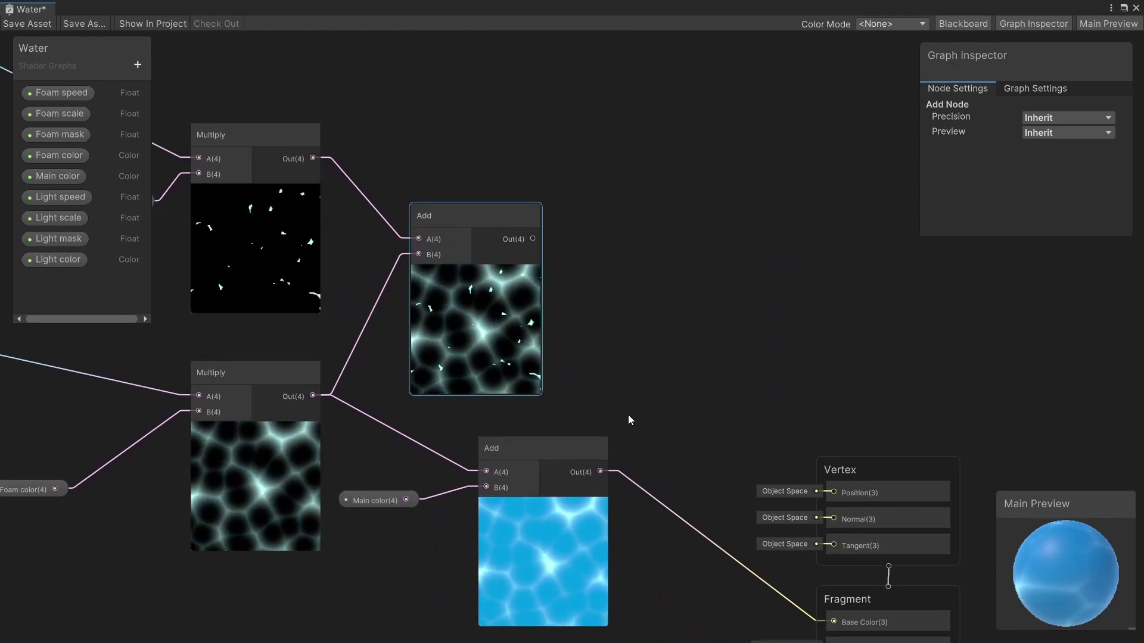
drag(543, 477, 654, 453)
drag(532, 238, 591, 445)
middle_drag(687, 383, 622, 296)
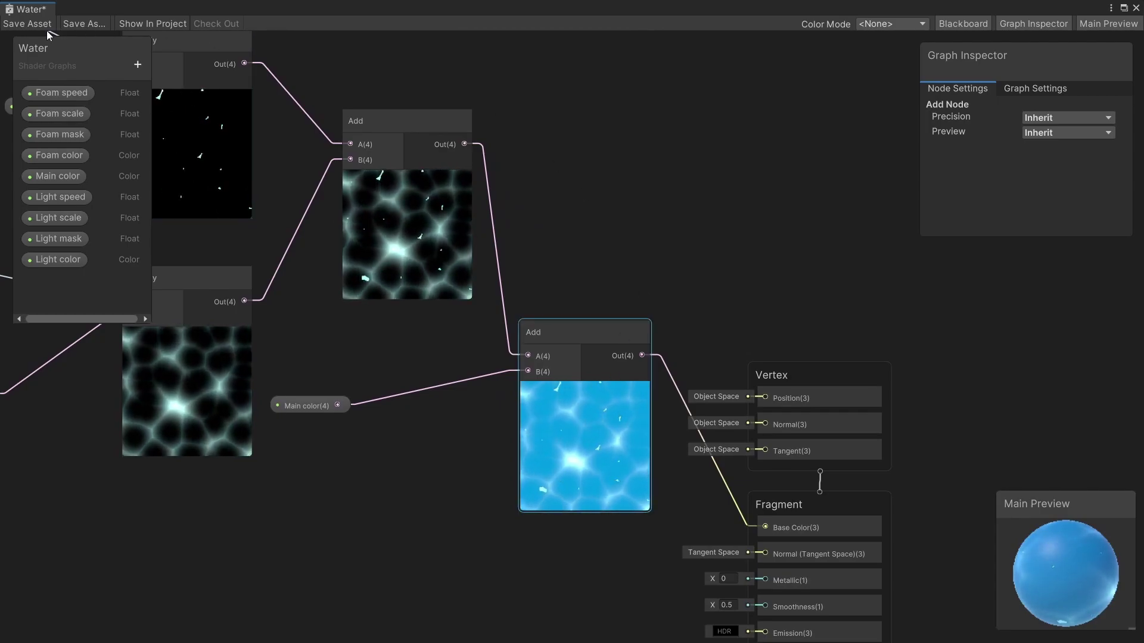
click(31, 25)
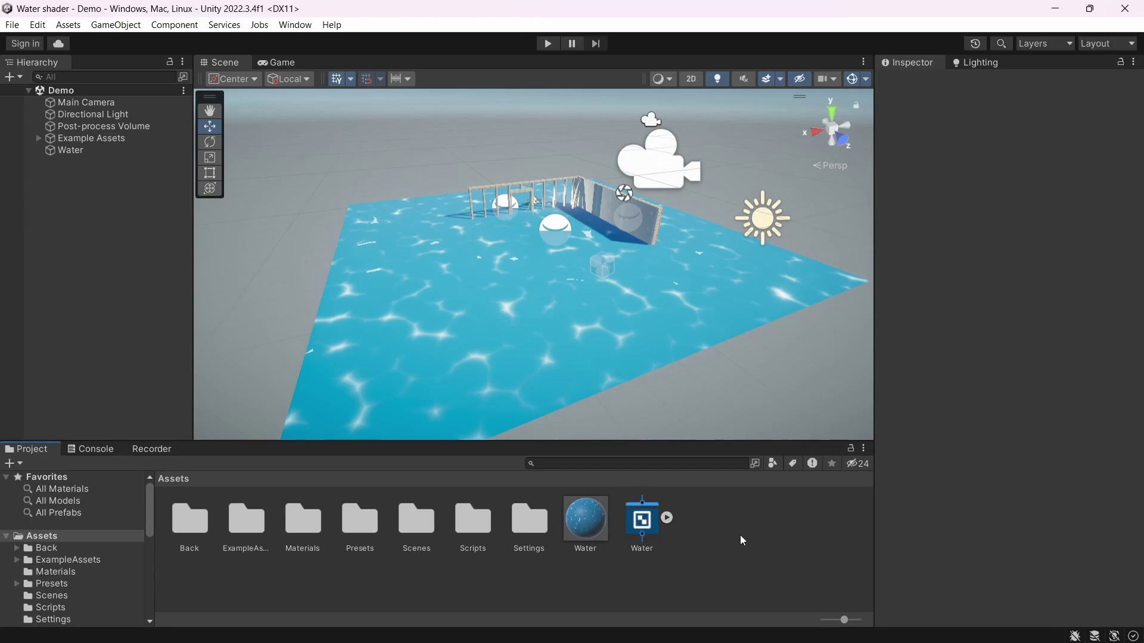
In Play mode, set the Water material's Light scale 86.57, Light speed 1.7, Light mask 0.95
click(544, 44)
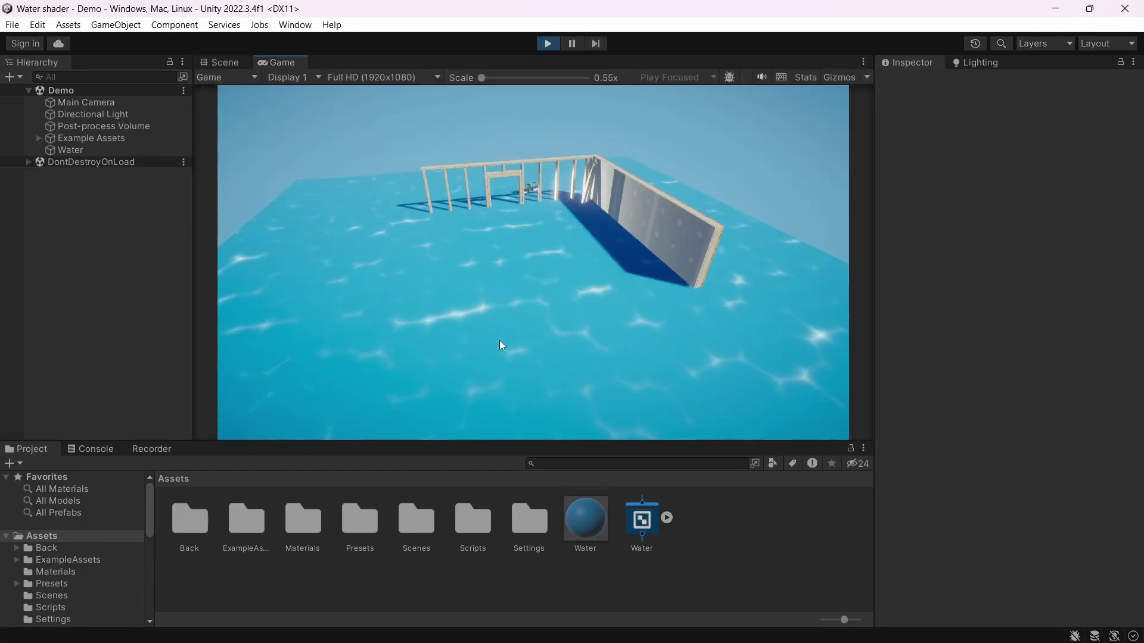
click(585, 518)
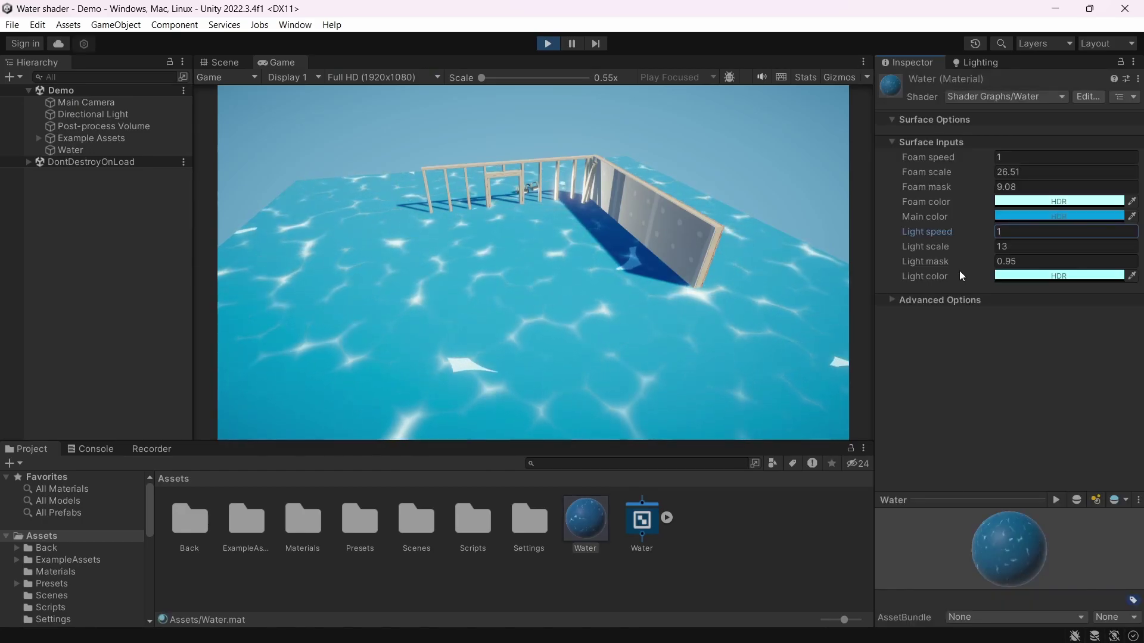
drag(924, 247, 488, 238)
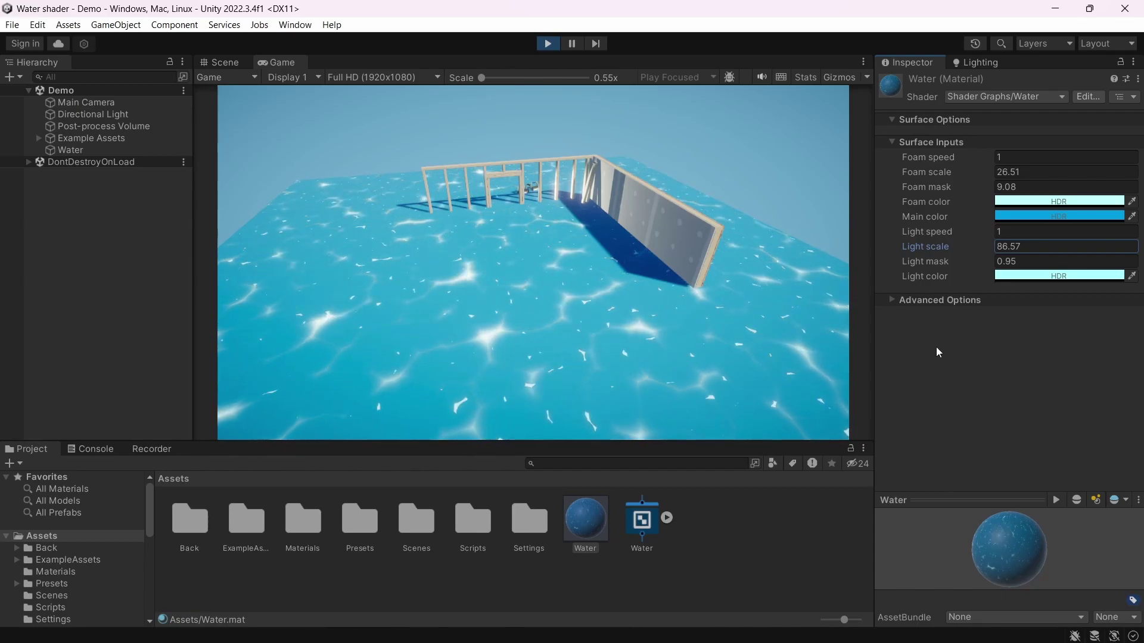
drag(926, 231, 936, 233)
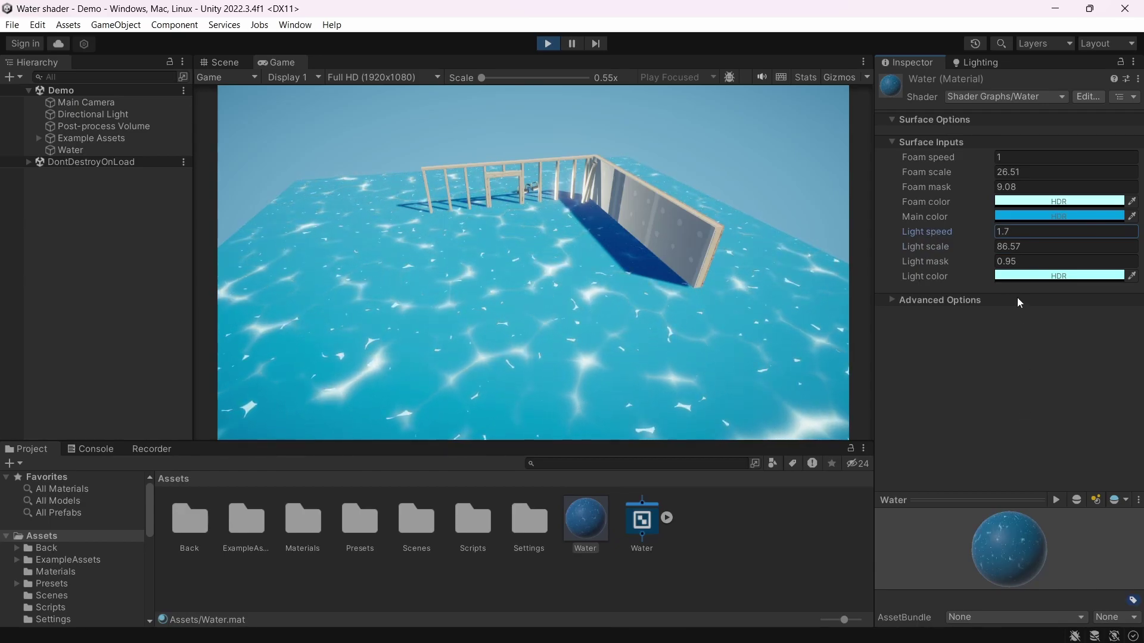
drag(930, 265, 933, 264)
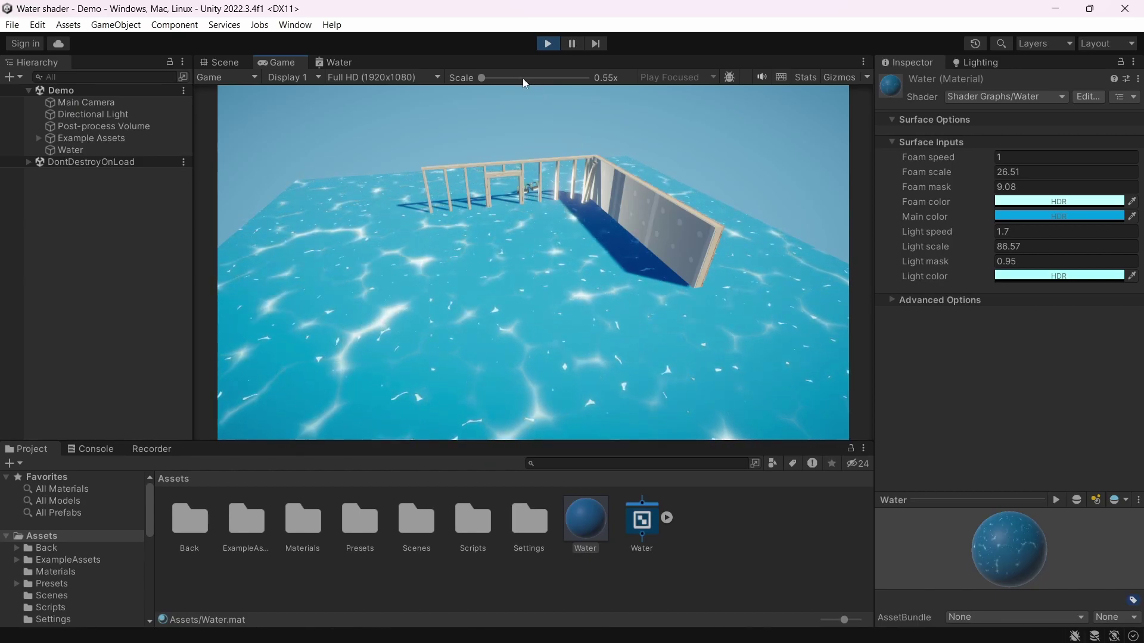
click(547, 44)
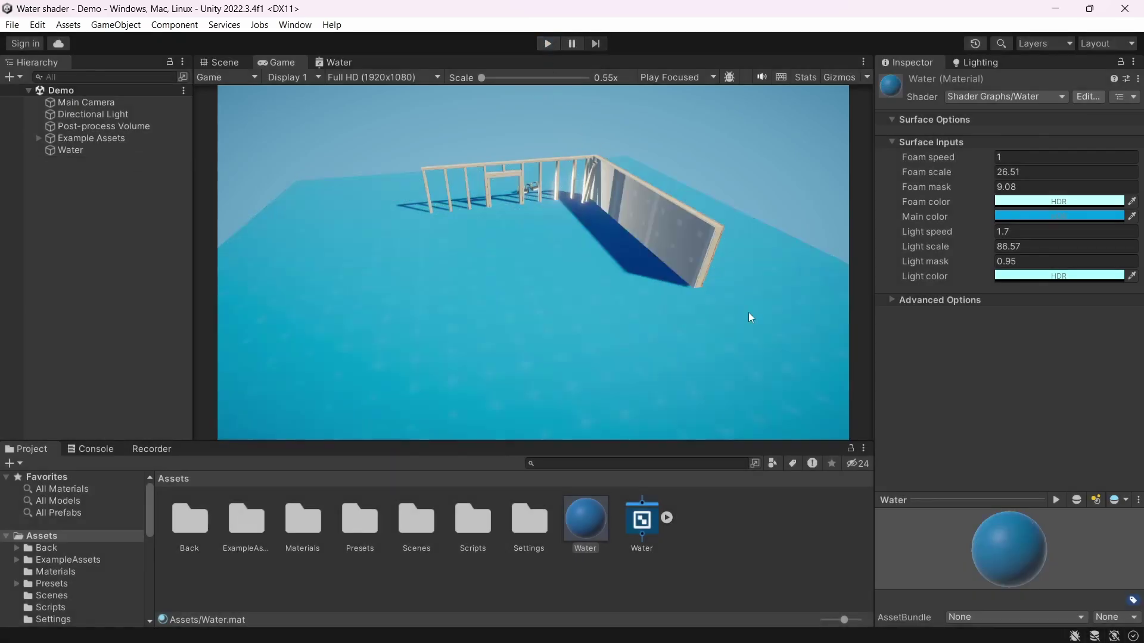
Open the Water shader graph and set its Surface Type to Transparent
double_click(633, 518)
middle_drag(483, 358, 434, 325)
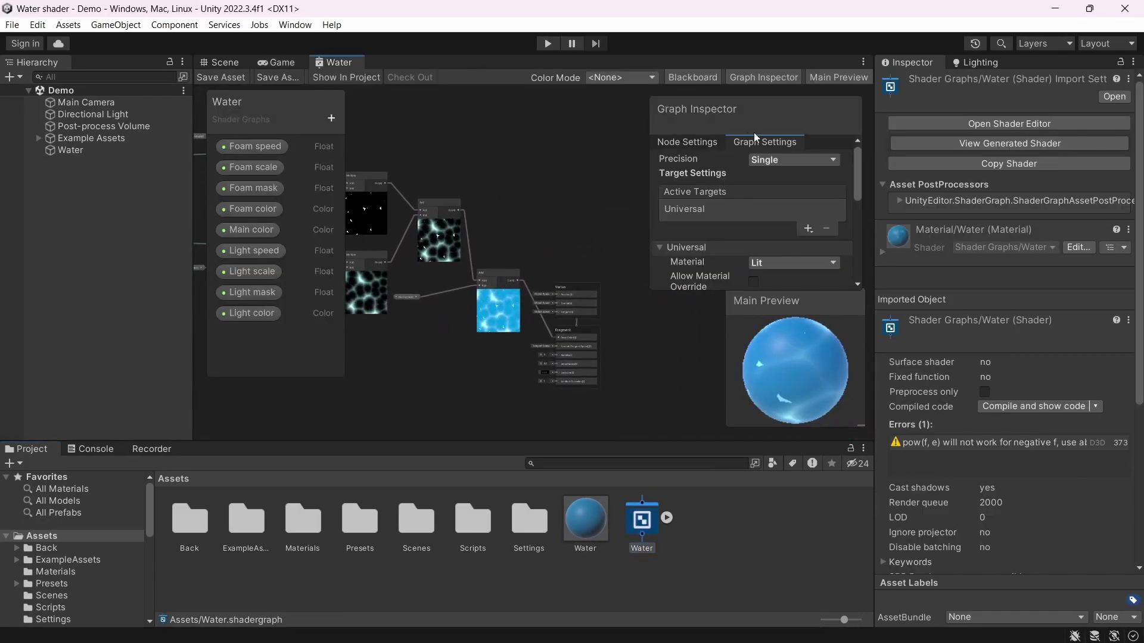
scroll(706, 219, down, 4)
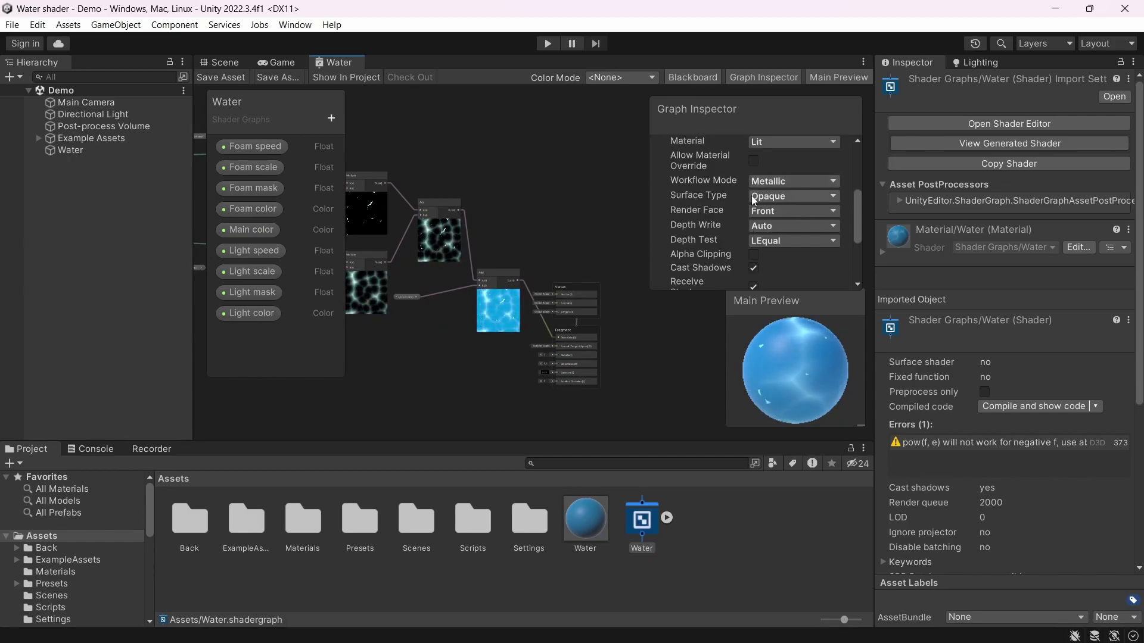
click(785, 198)
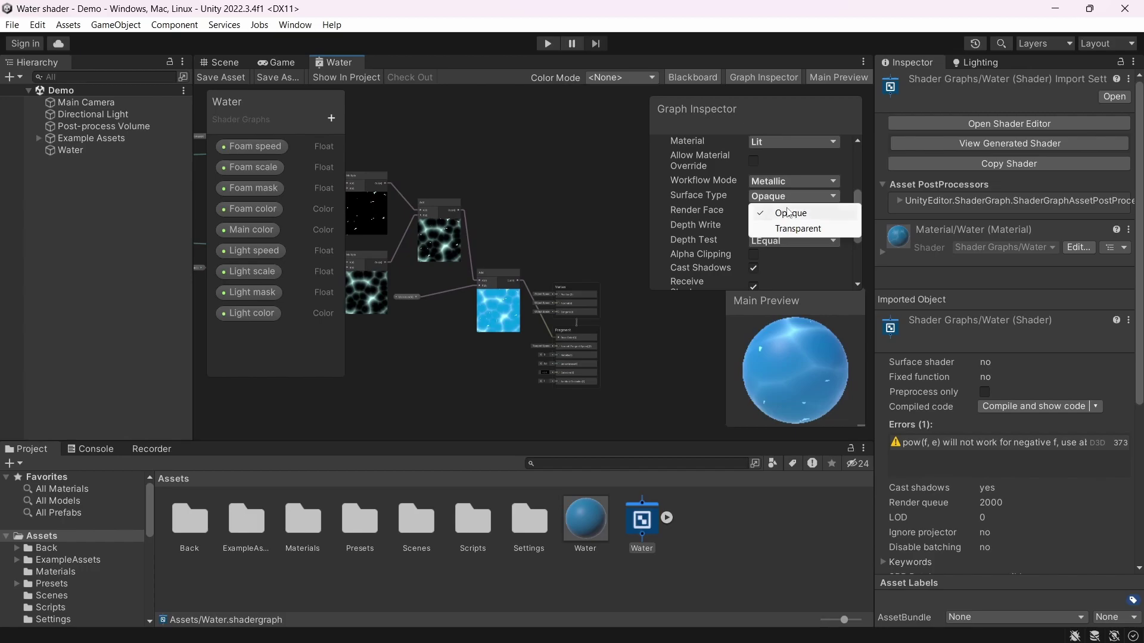
click(793, 228)
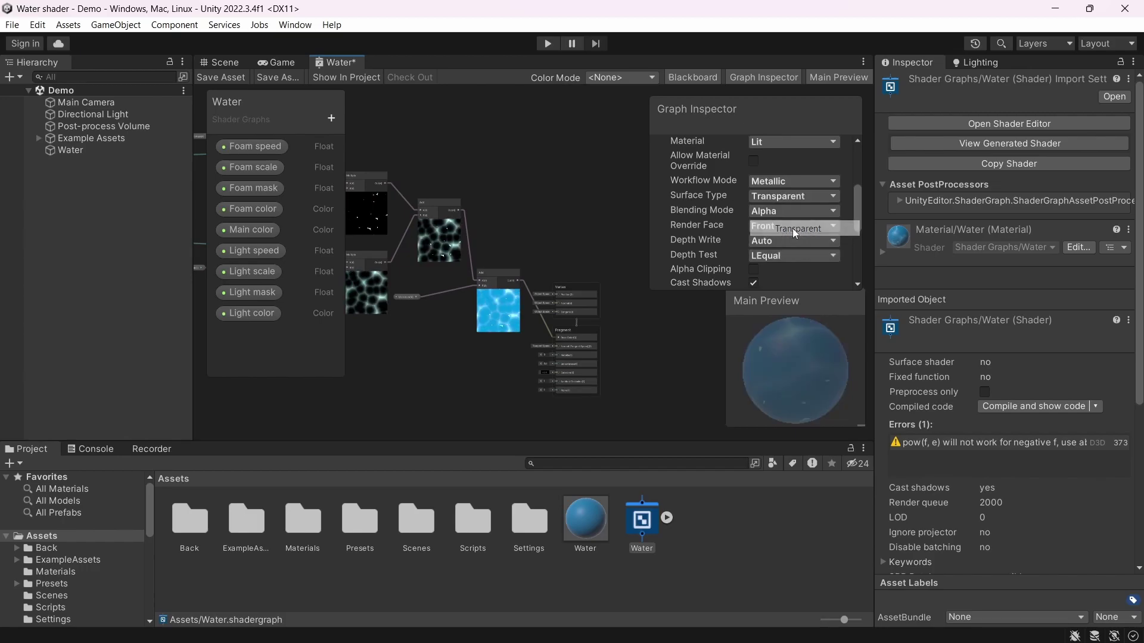
Set the Fragment Alpha to 0.8, save the graph, and return to the Scene view
scroll(563, 409, up, 8)
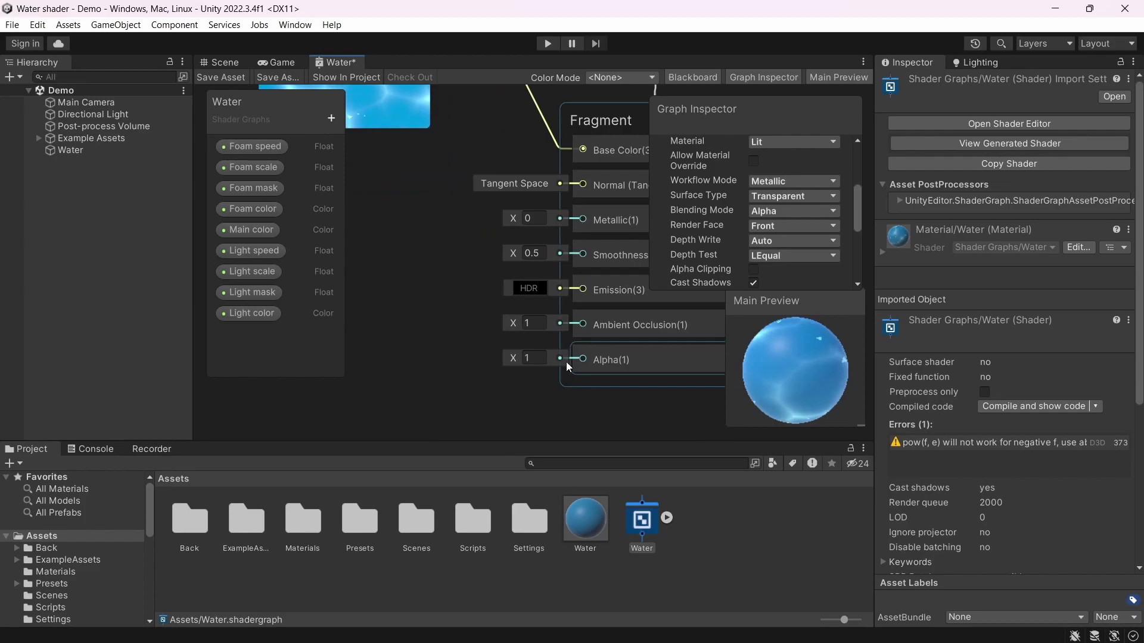
drag(517, 359, 506, 358)
click(533, 355)
text(0.8)
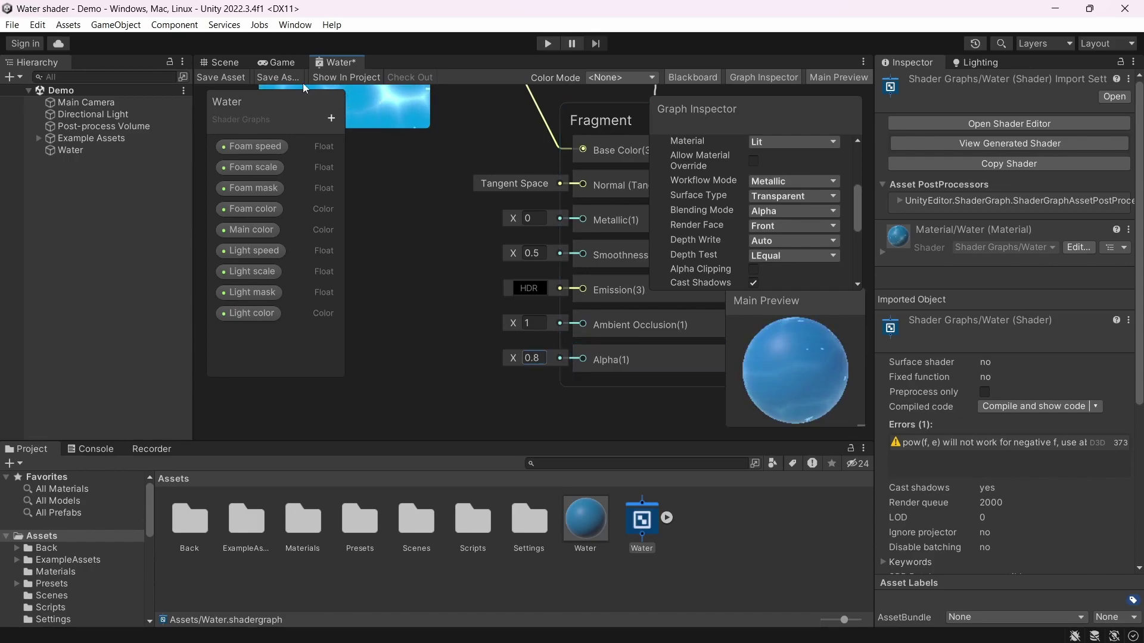
click(220, 76)
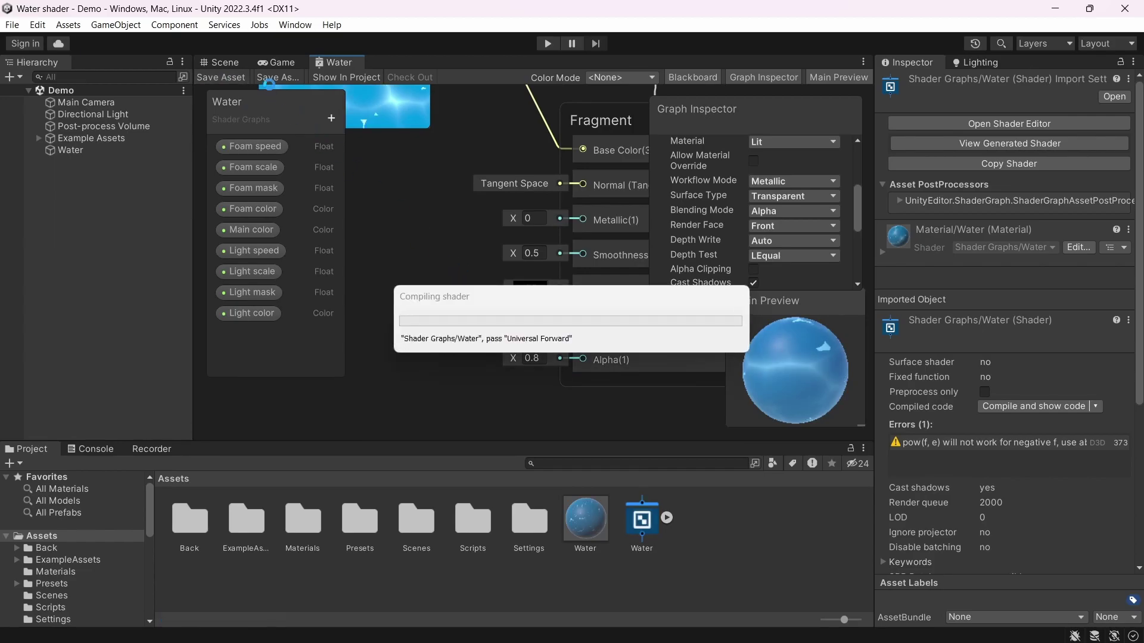
click(227, 62)
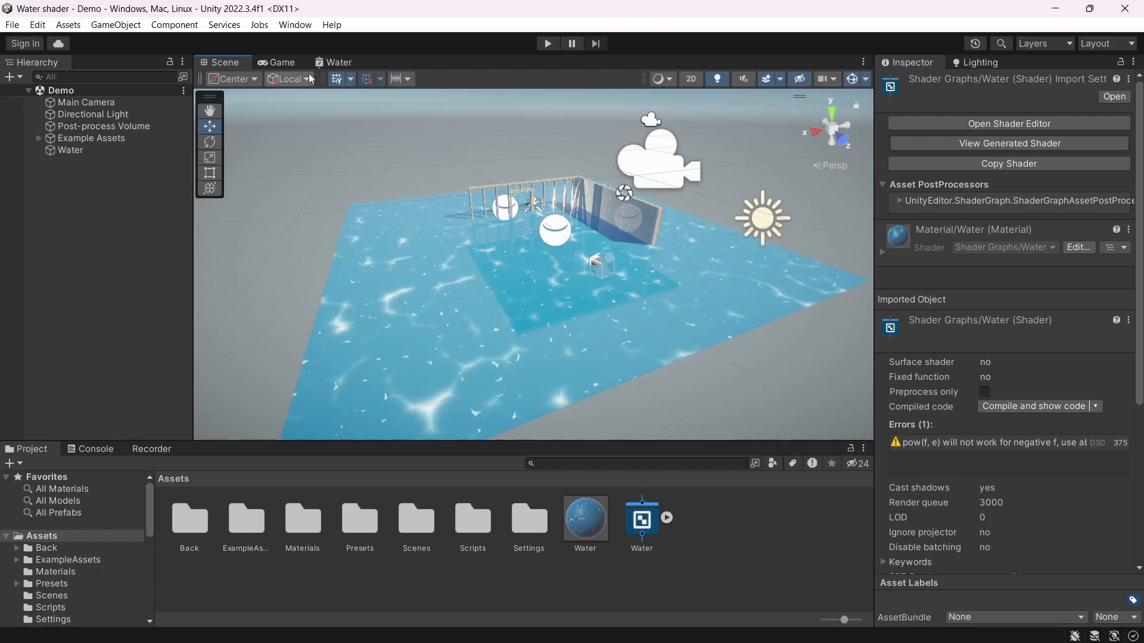
Check the translucent water in the Game view, then reopen the Water shader graph
click(277, 63)
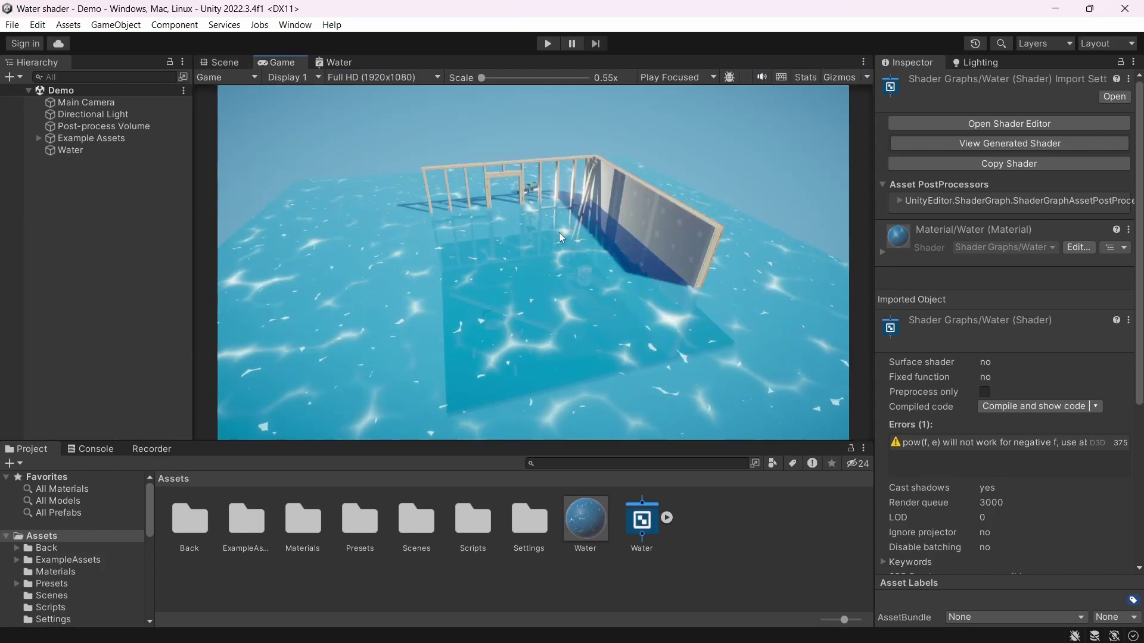
click(757, 516)
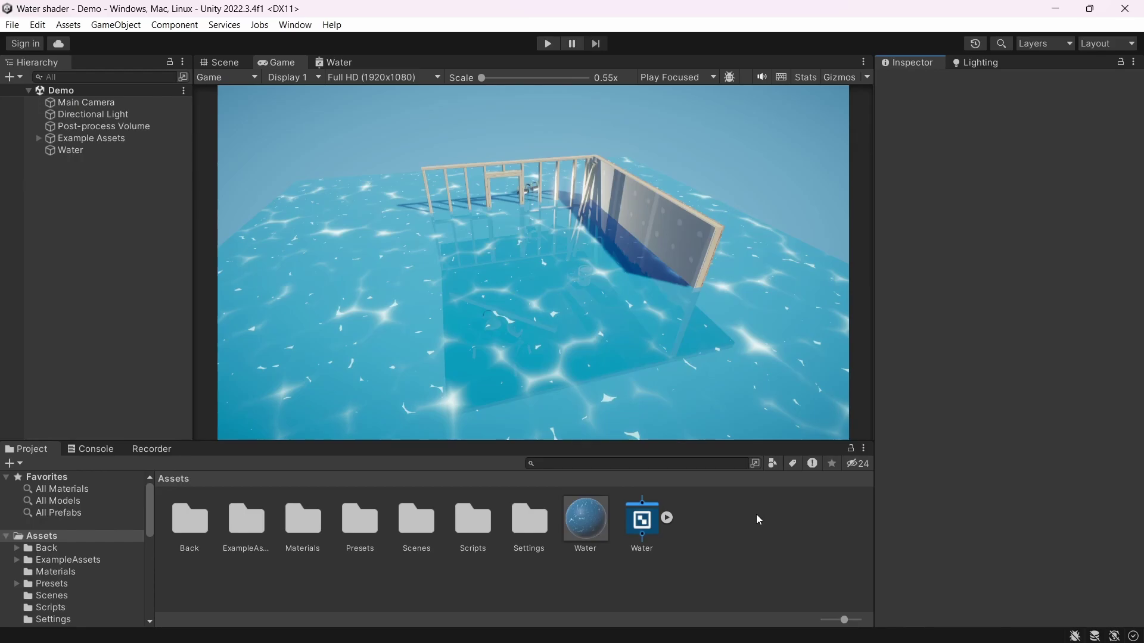
double_click(642, 521)
Move all the existing graph nodes up and left to make room
scroll(495, 324, down, 5)
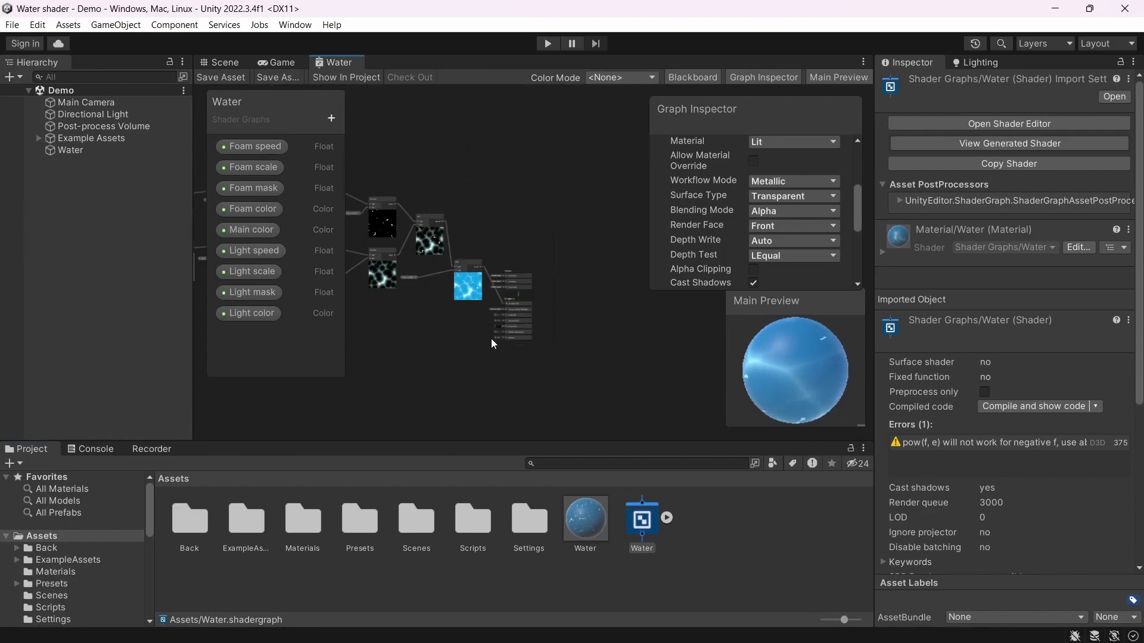
middle_drag(458, 357, 594, 378)
scroll(550, 367, up, 4)
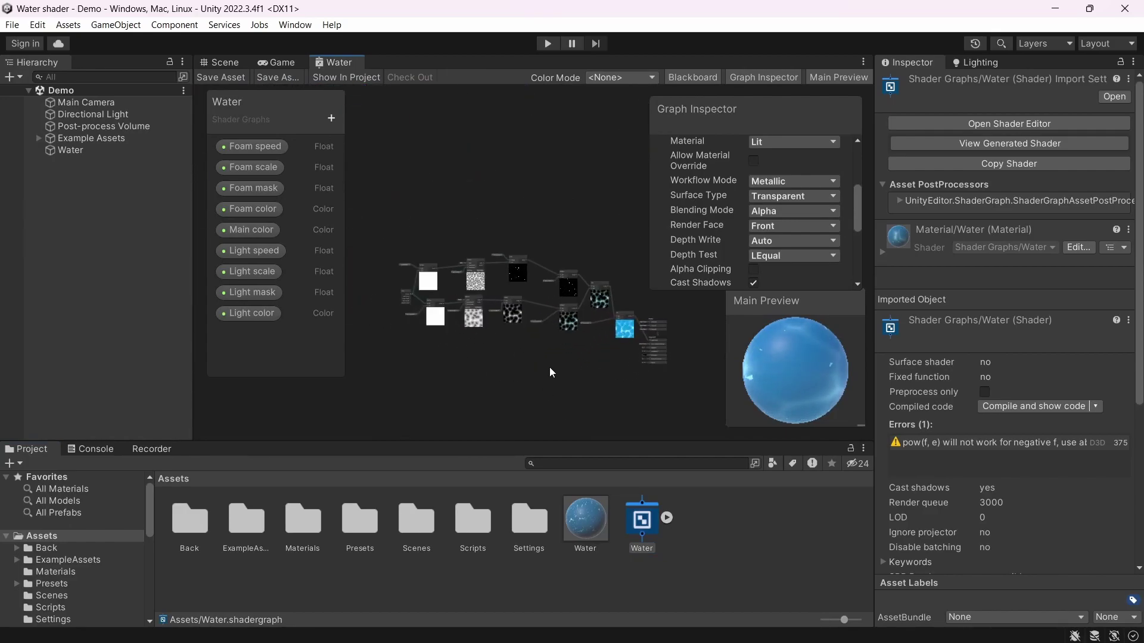
drag(388, 215, 631, 381)
drag(617, 334, 588, 317)
click(588, 213)
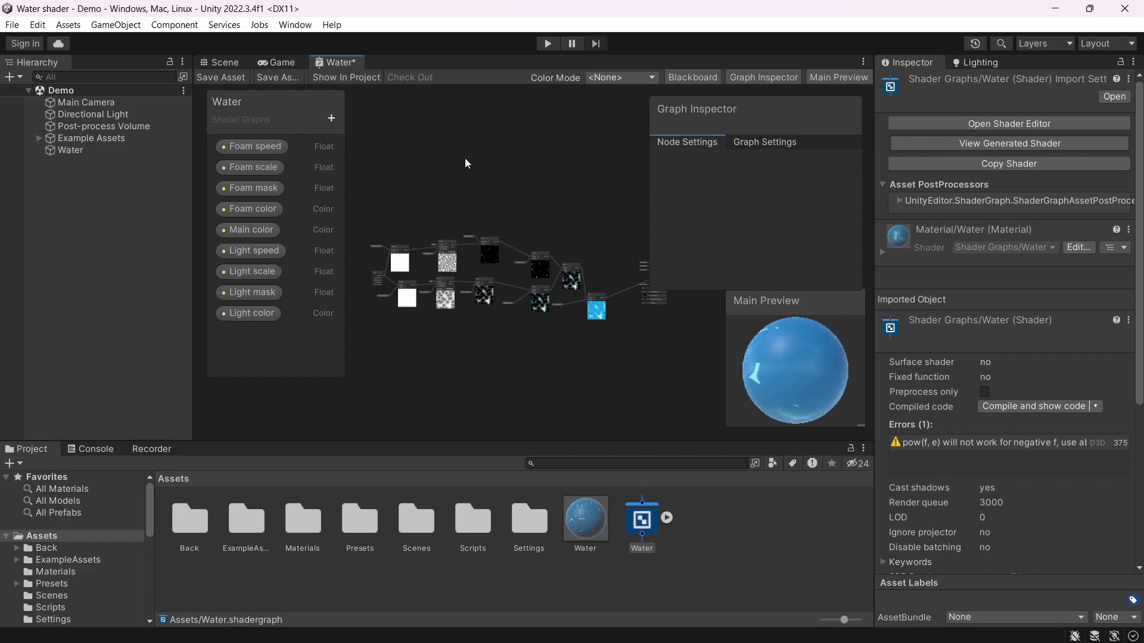
scroll(466, 163, up, 2)
scroll(466, 163, up, 1)
scroll(467, 262, up, 2)
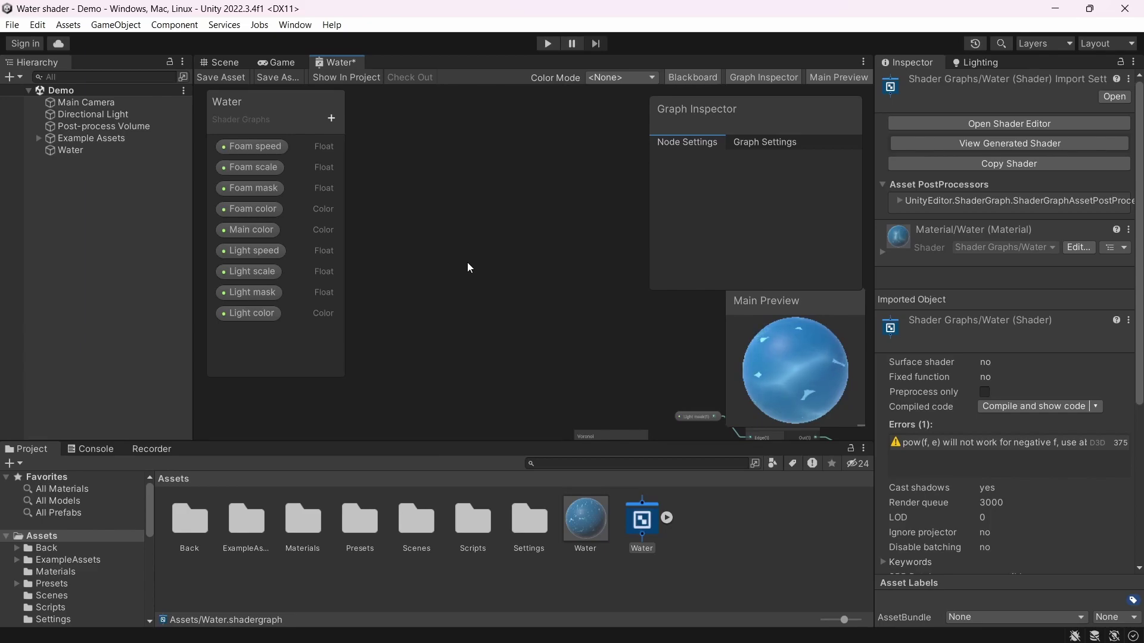
Add a Time node to the graph
key(space)
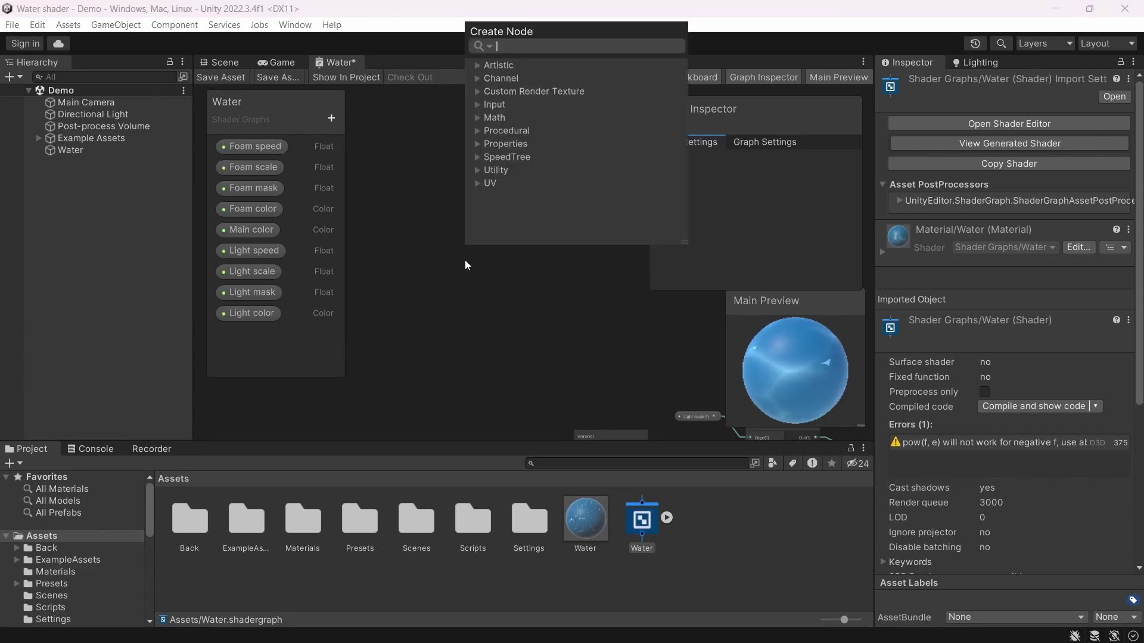
text(time)
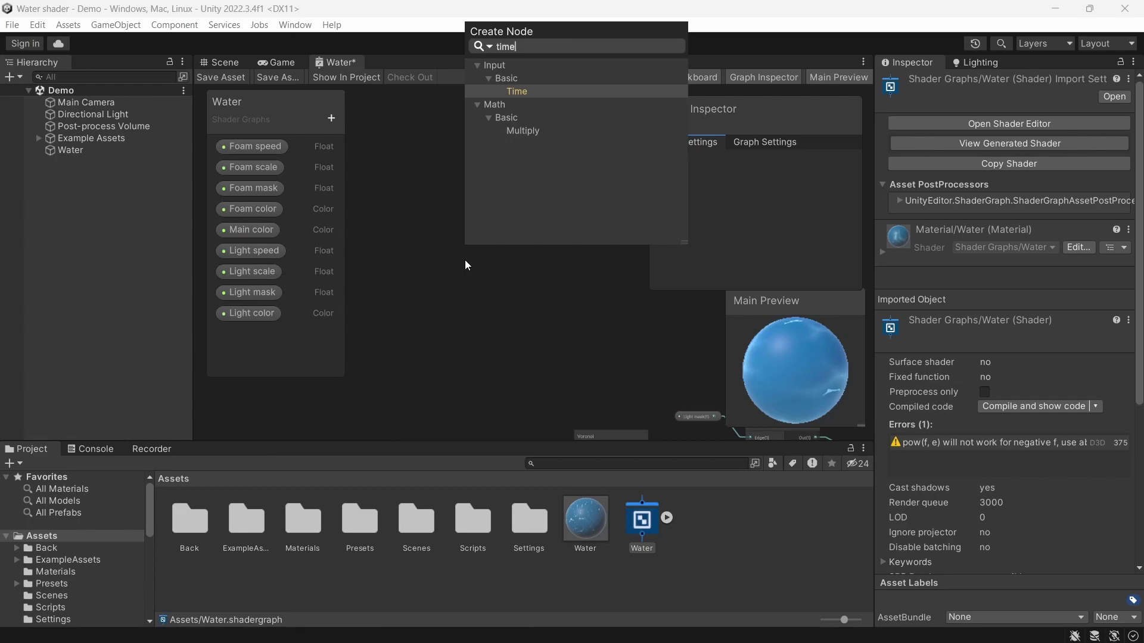
click(534, 92)
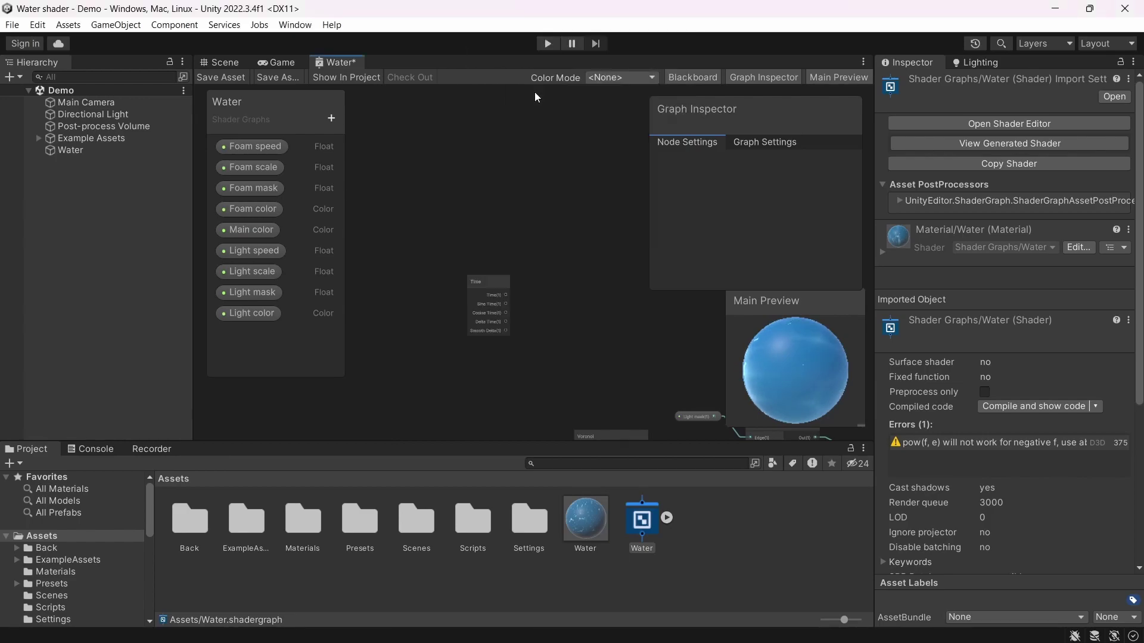
drag(488, 288, 484, 252)
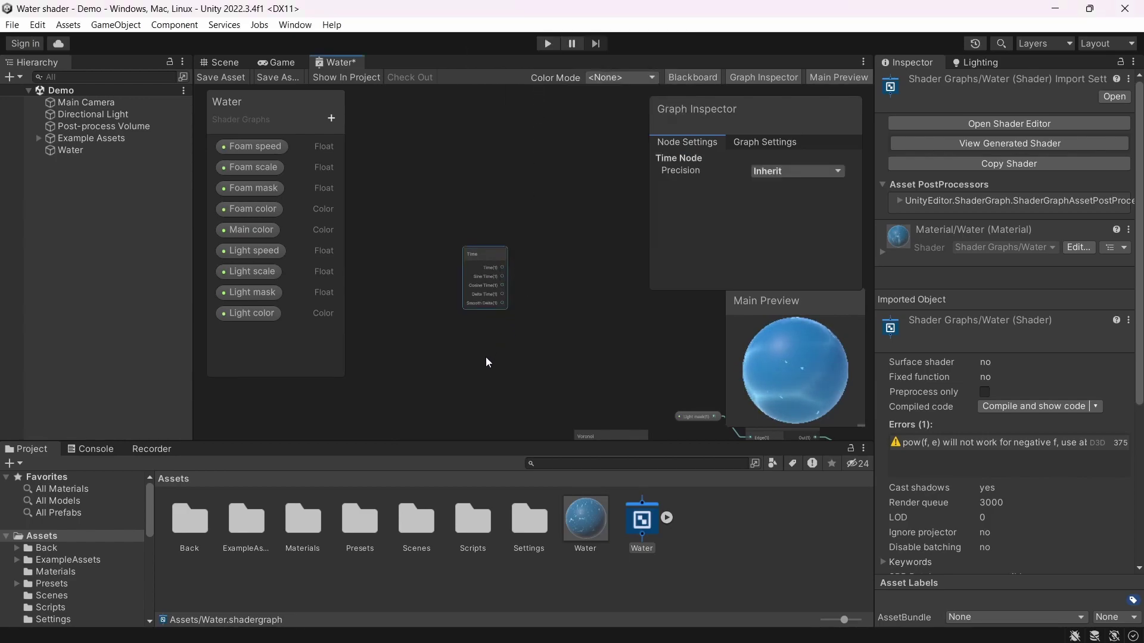
Create a Float property named 'Wave speed' and place it on the graph
click(332, 118)
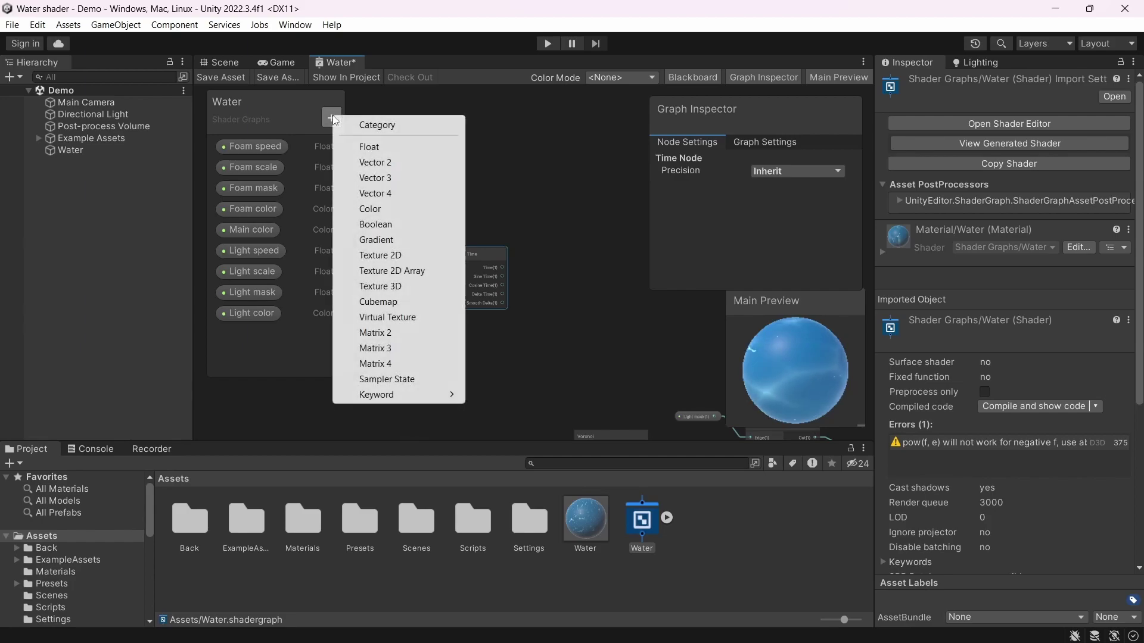
click(366, 147)
text(W)
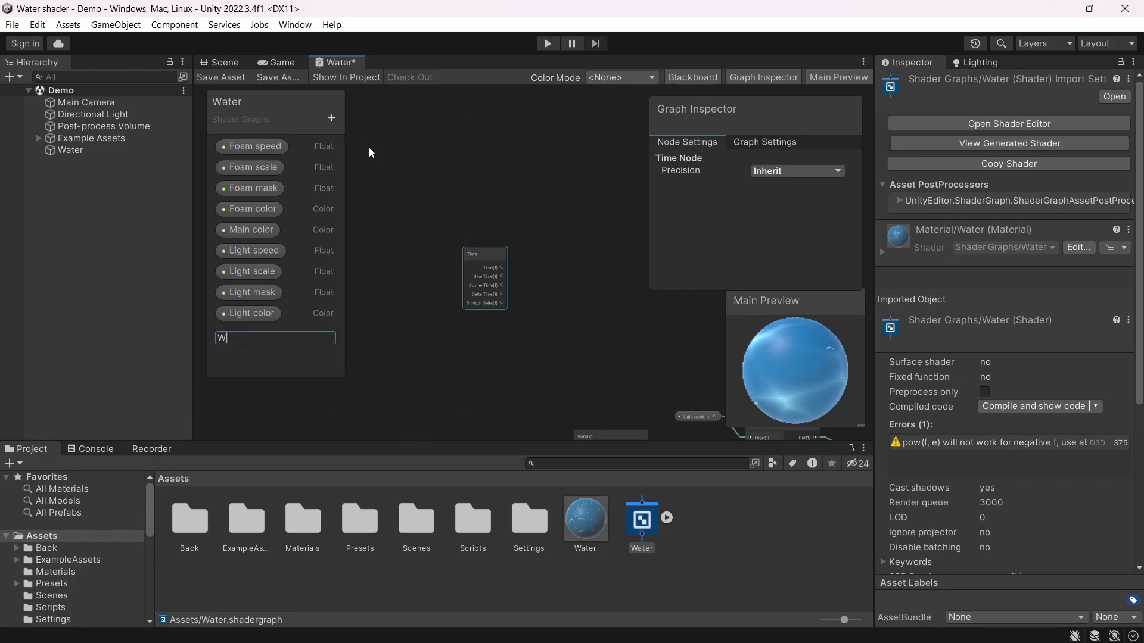
text(ave speed)
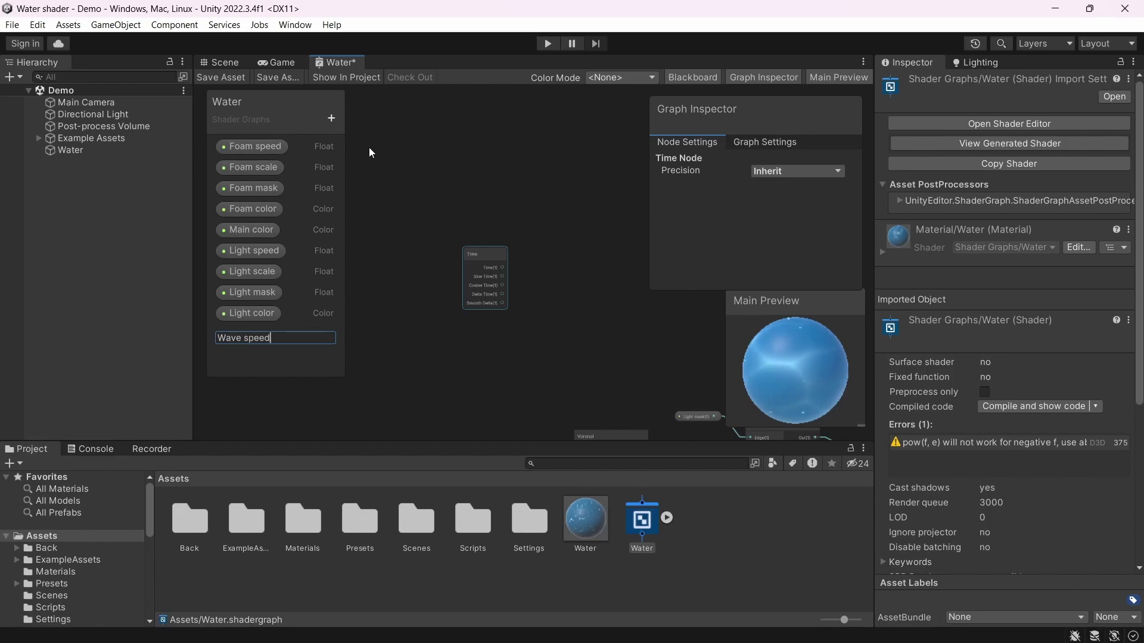
key(Return)
drag(284, 333, 469, 338)
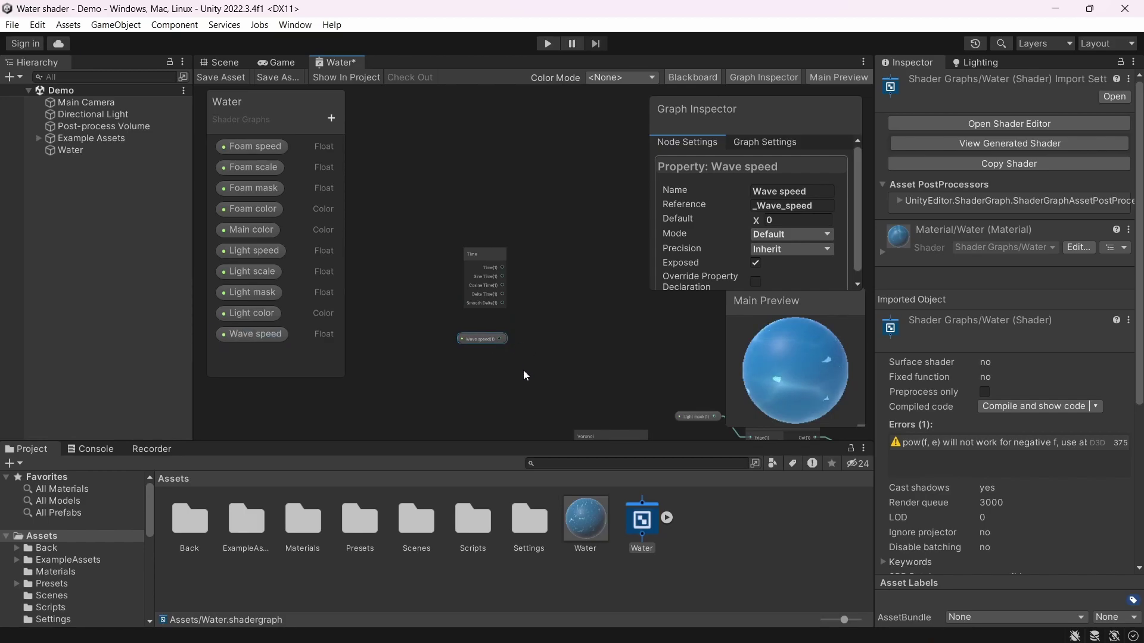
Multiply Wave speed by Time in a new Multiply node
drag(499, 339, 548, 278)
text(multi)
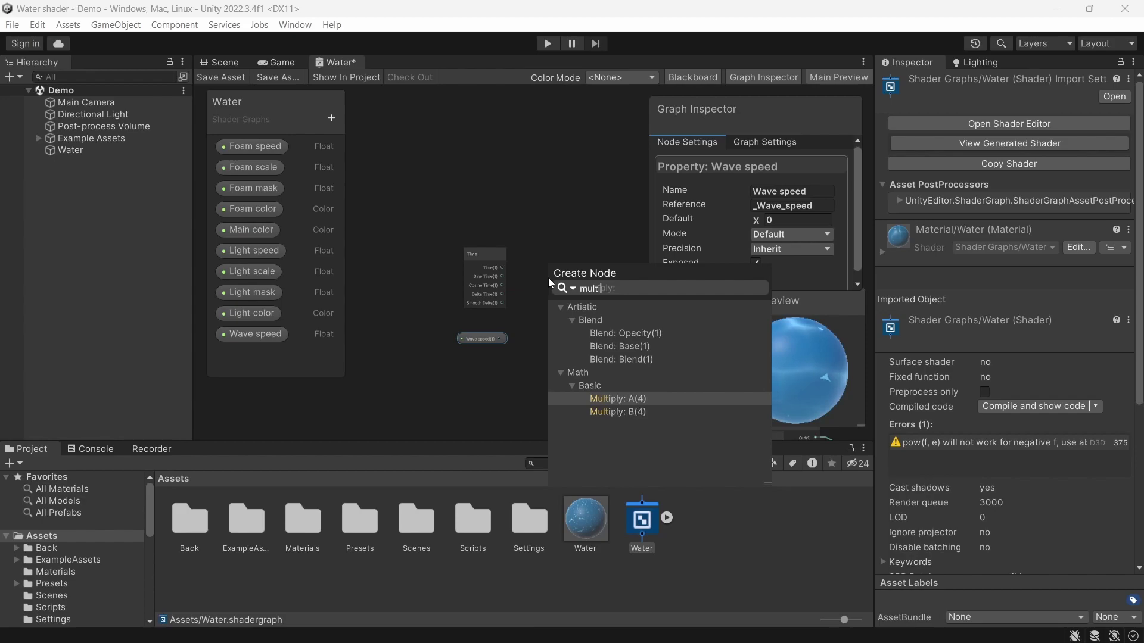
click(598, 414)
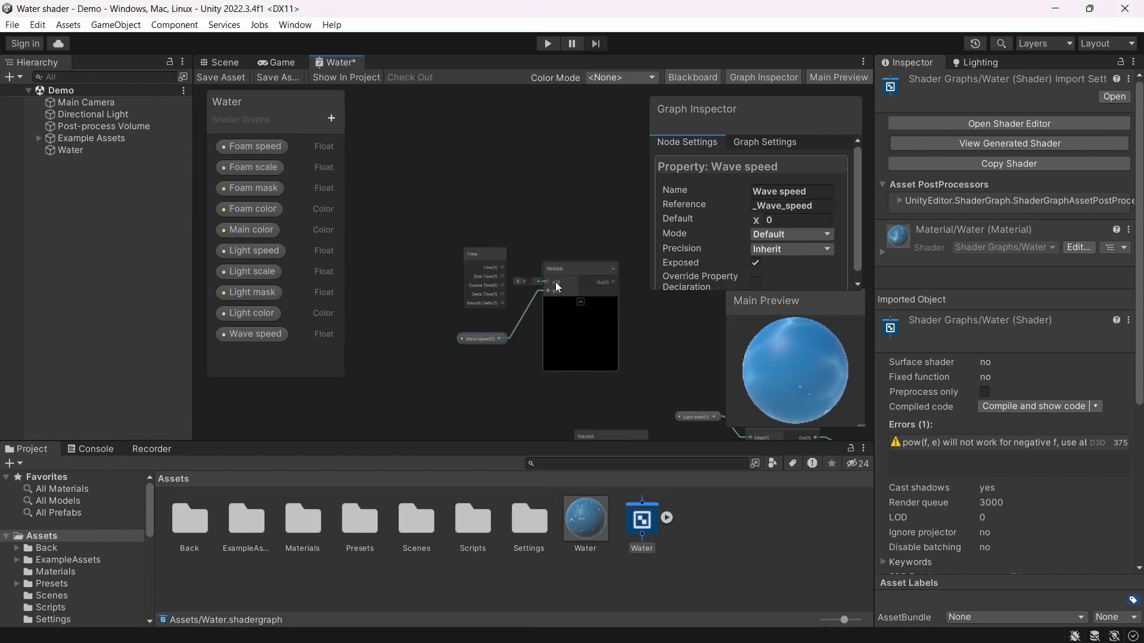
drag(550, 281, 503, 267)
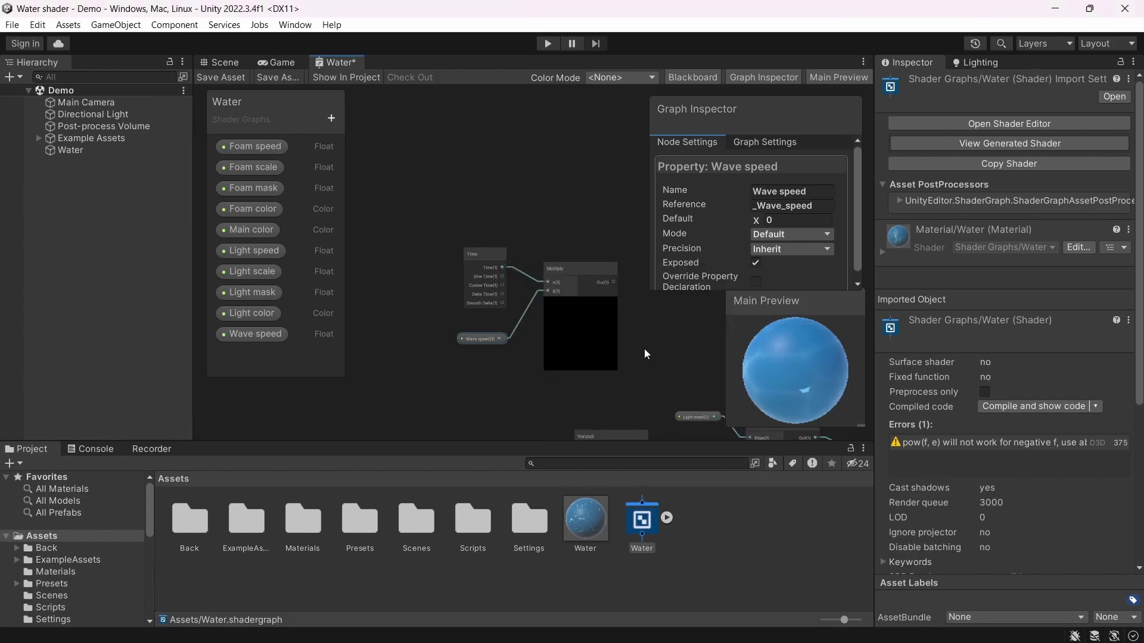
middle_drag(648, 321, 604, 321)
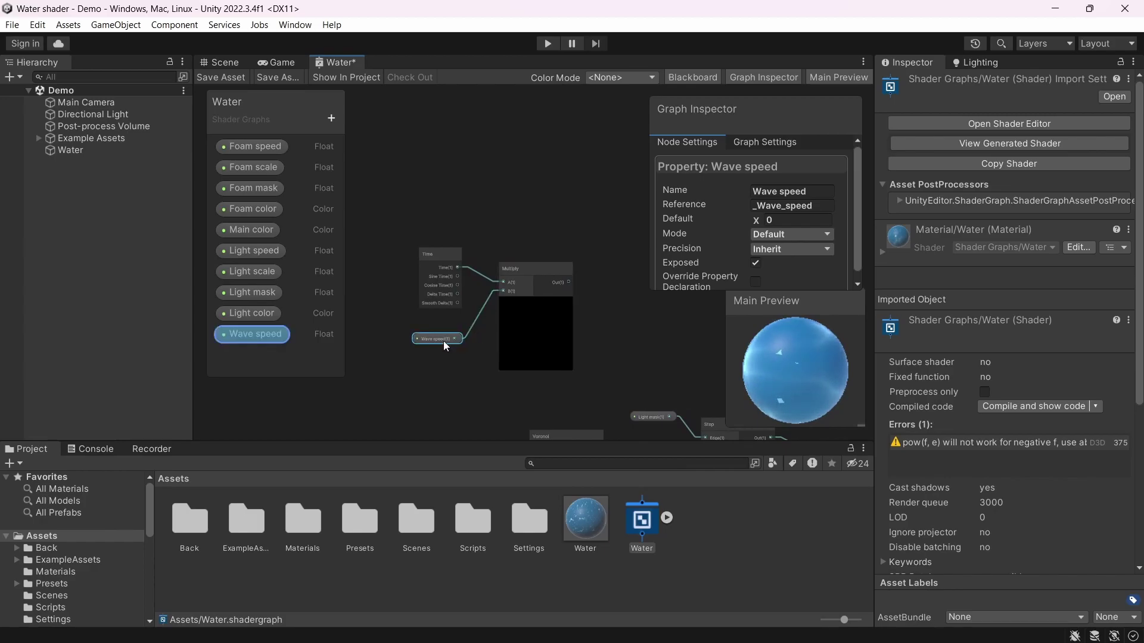
Set the Wave speed property's default value to 0.01
click(792, 220)
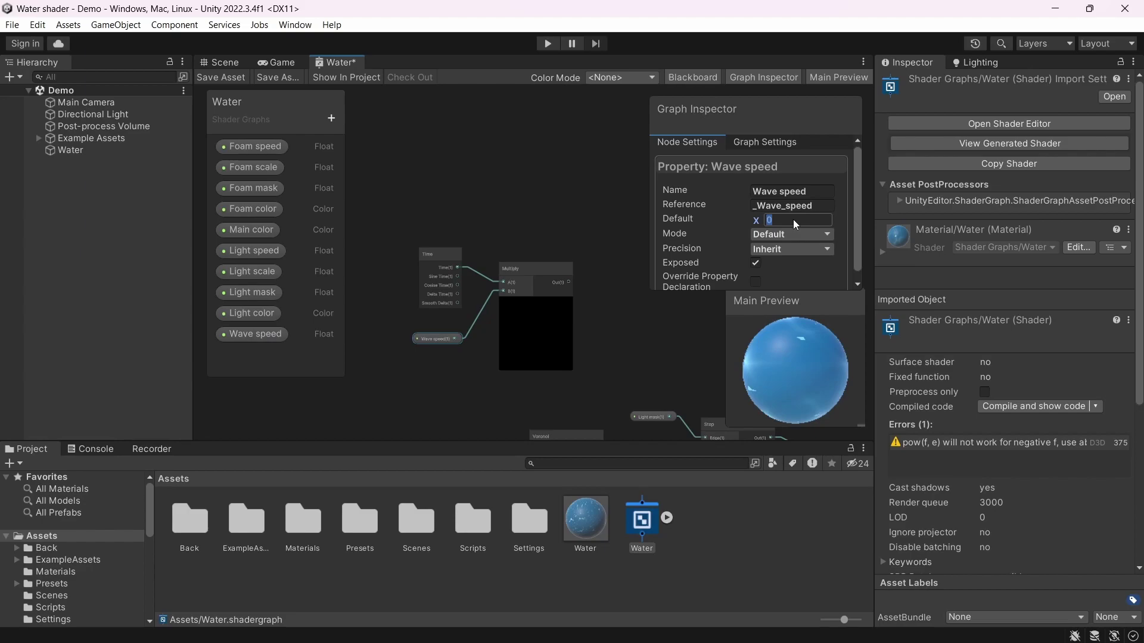
text(0.01)
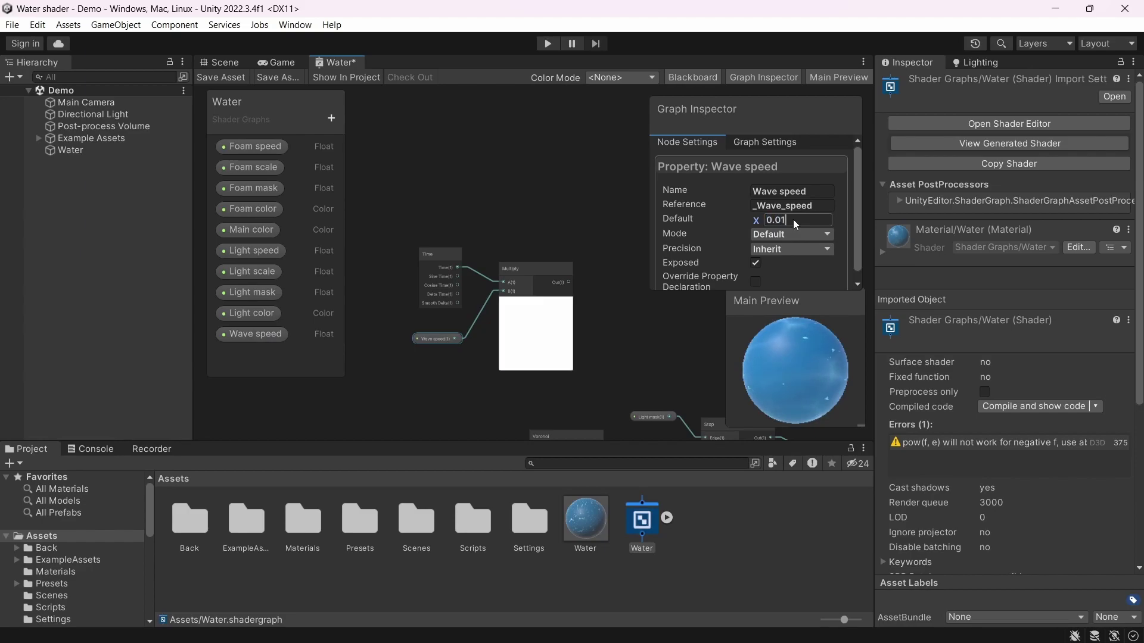
middle_drag(665, 322, 516, 320)
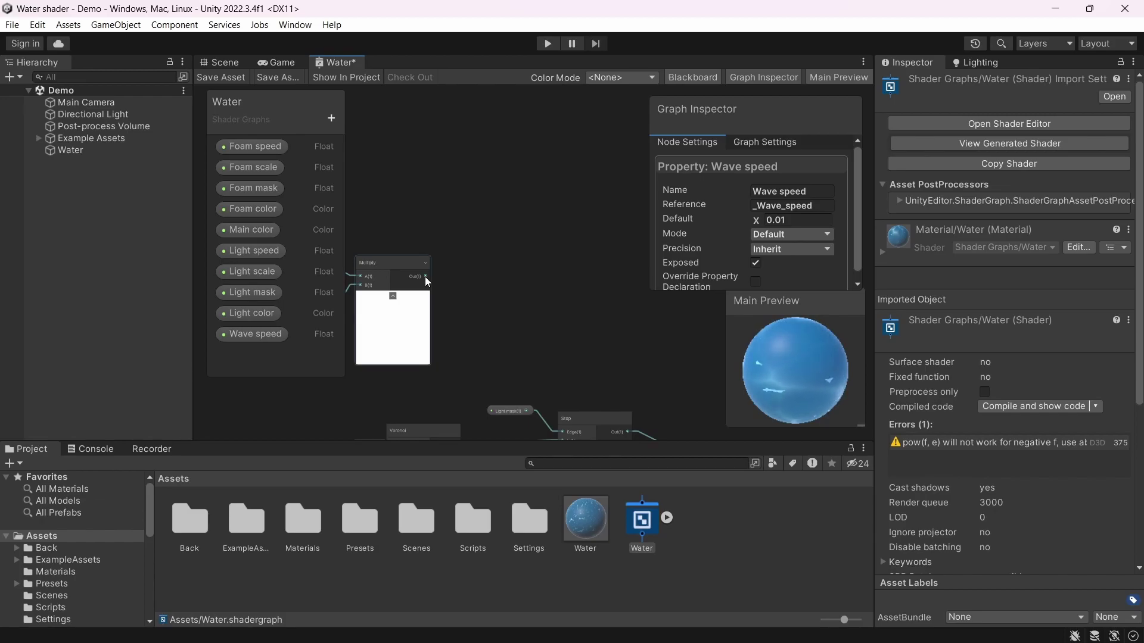
click(528, 276)
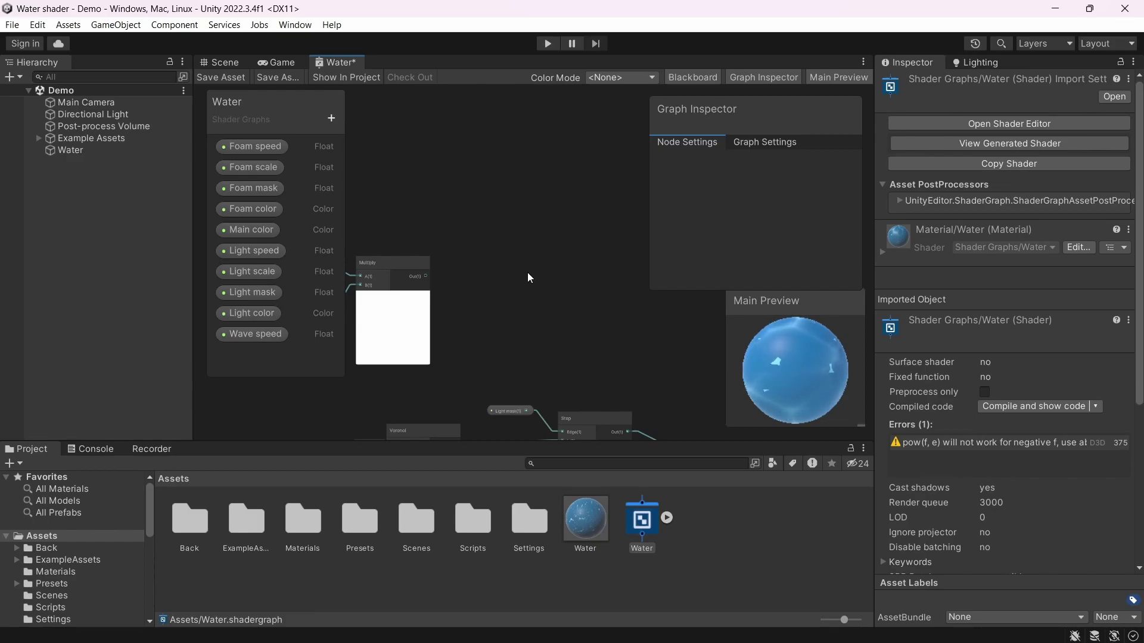
key(space)
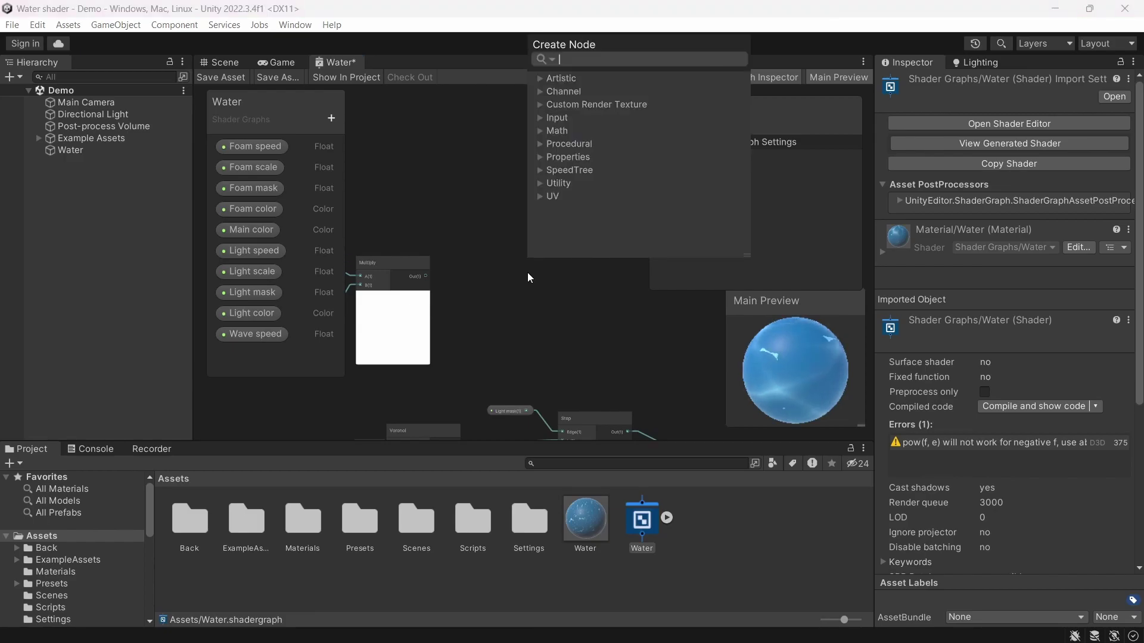
Add a Gradient Noise node with Scale 7.59
text(grad)
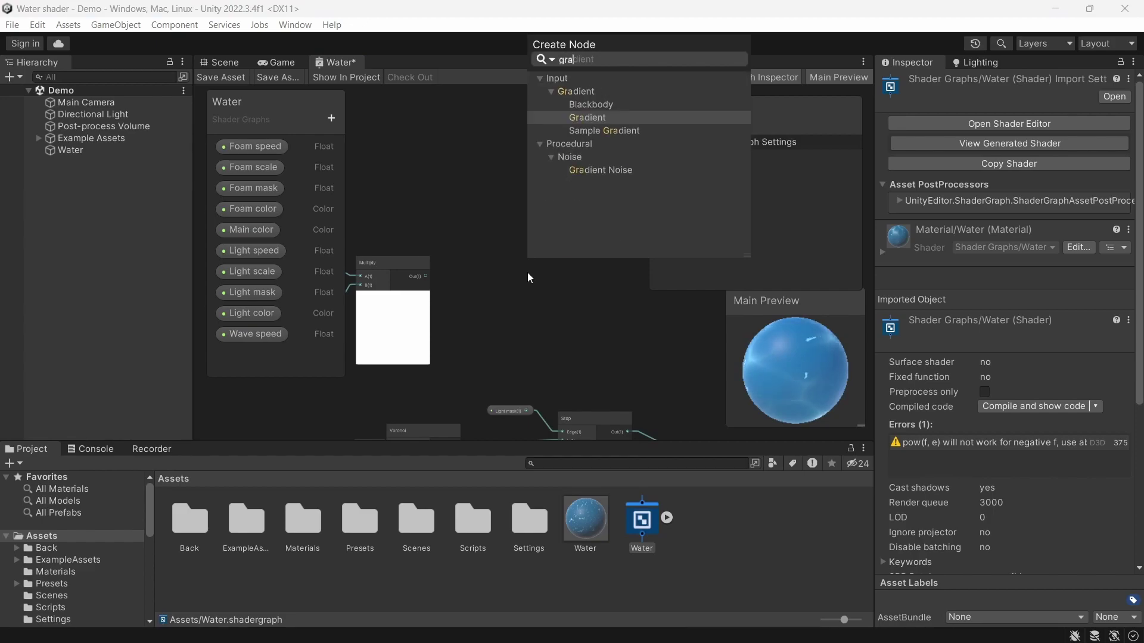
click(616, 170)
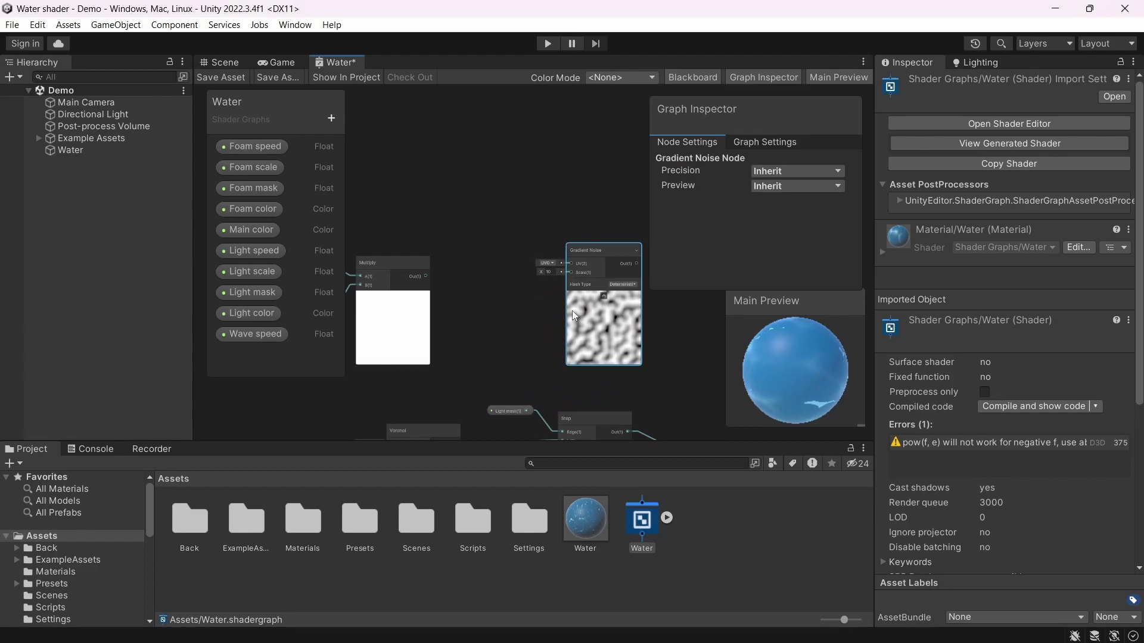
scroll(540, 309, up, 4)
middle_drag(466, 310, 458, 310)
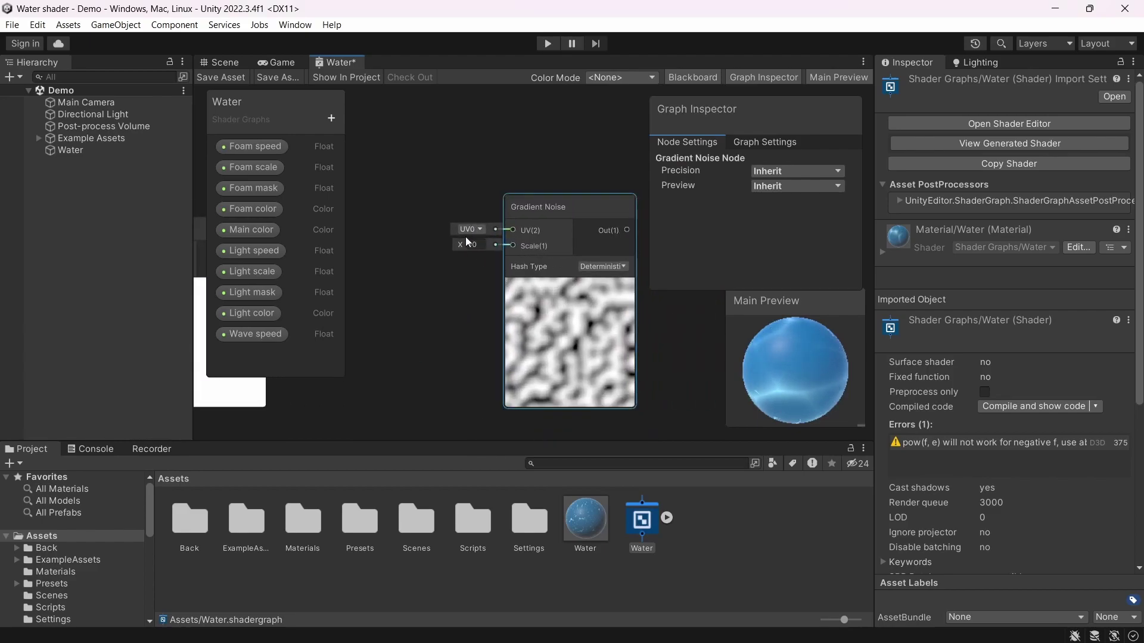
key(ctrl+z)
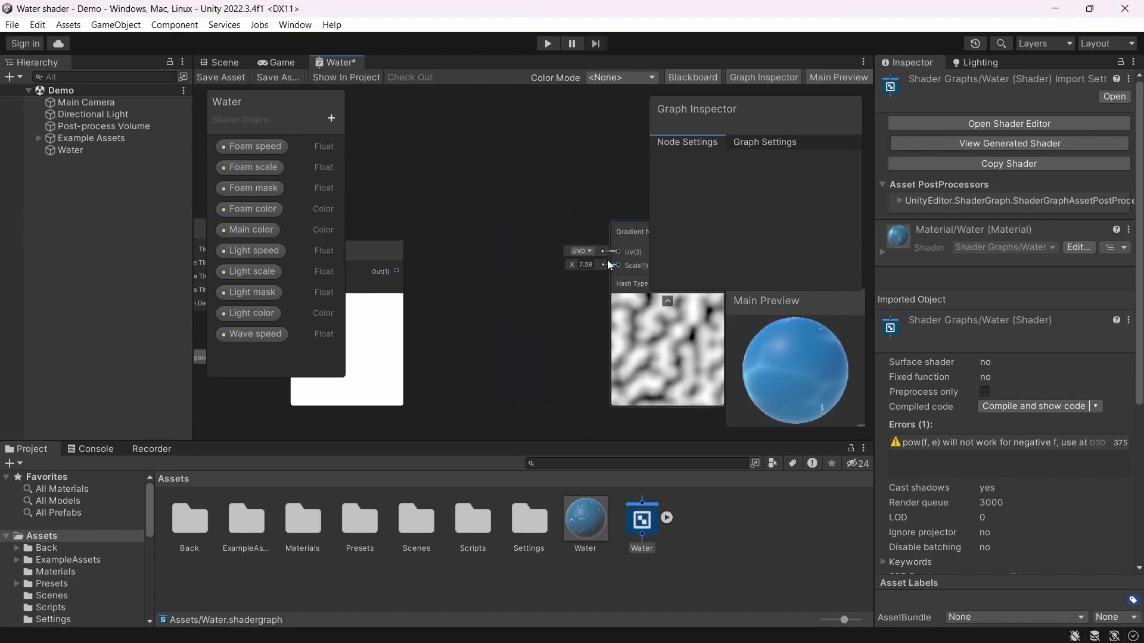
Feed the noise UV from a new Tiling And Offset node with Offset Y 1.74
drag(609, 243, 503, 157)
text(til)
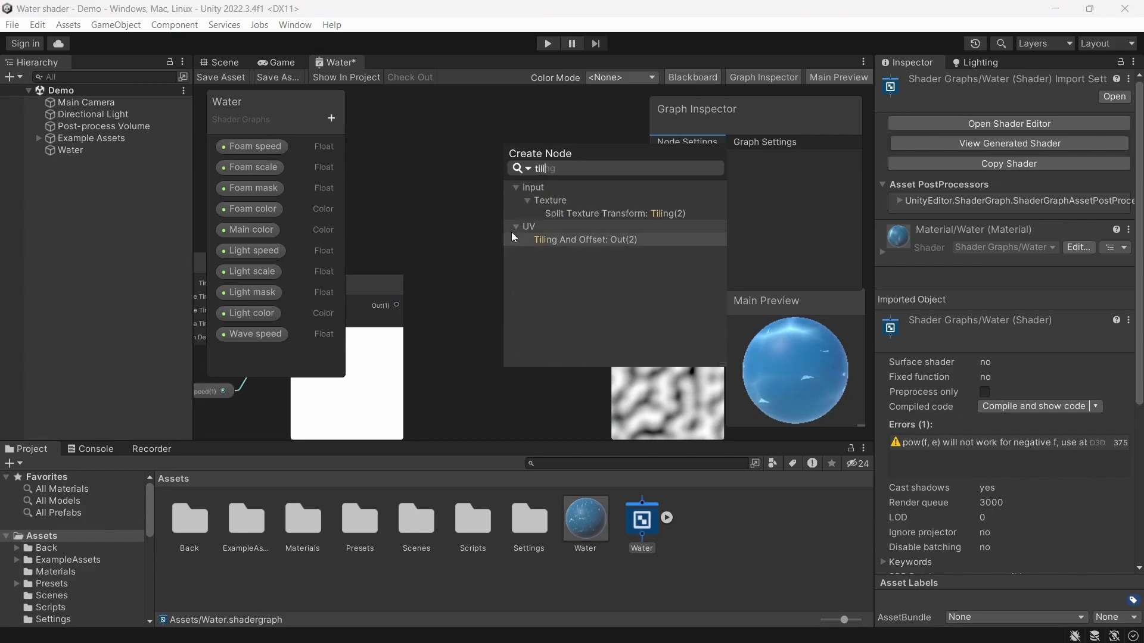
click(547, 238)
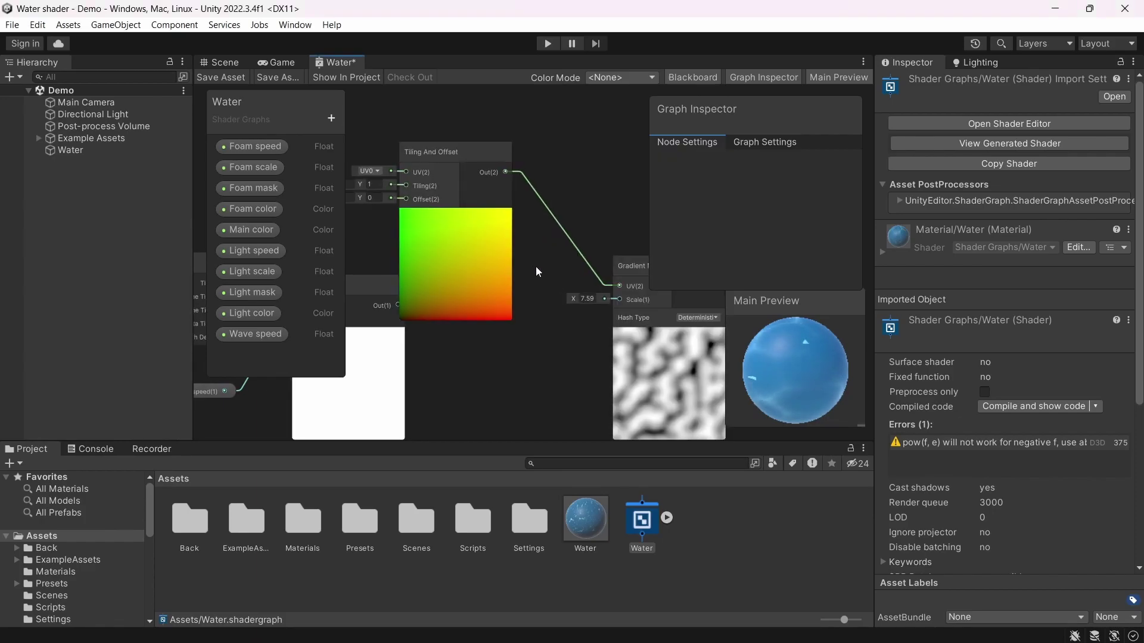
middle_drag(534, 266, 627, 213)
middle_drag(612, 342, 535, 369)
drag(495, 234, 538, 292)
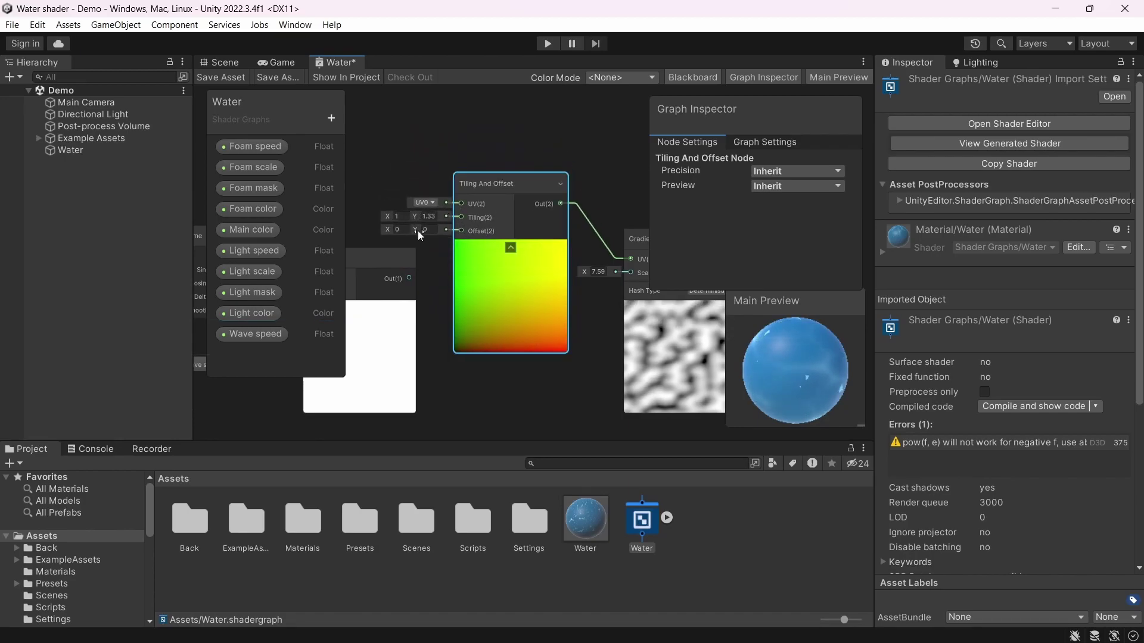
click(418, 232)
drag(416, 231, 453, 225)
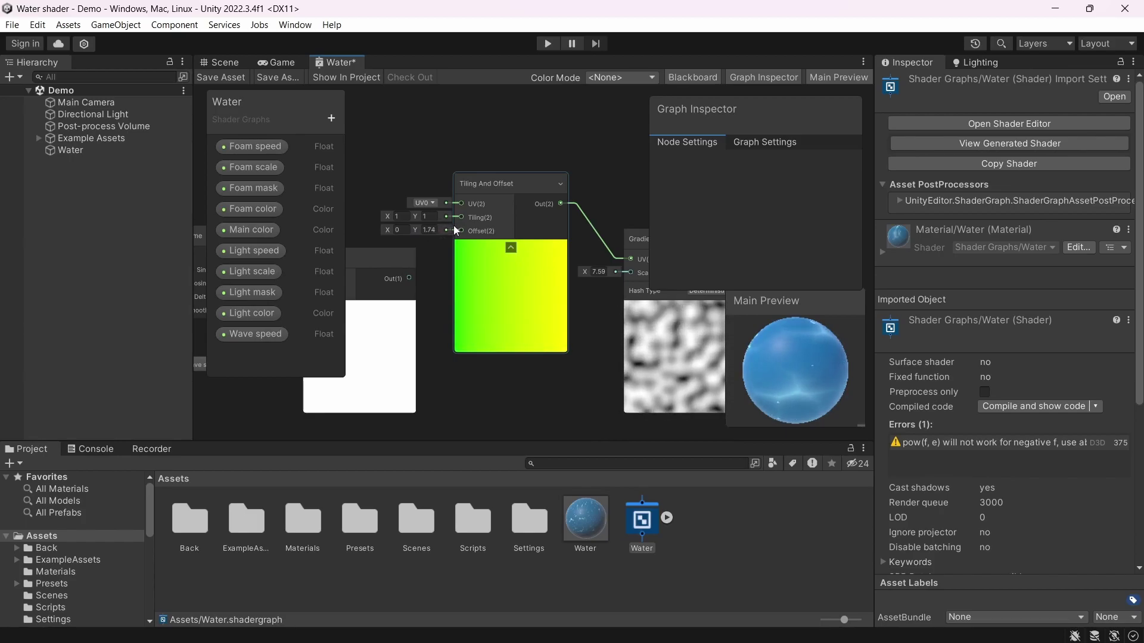
scroll(541, 357, down, 5)
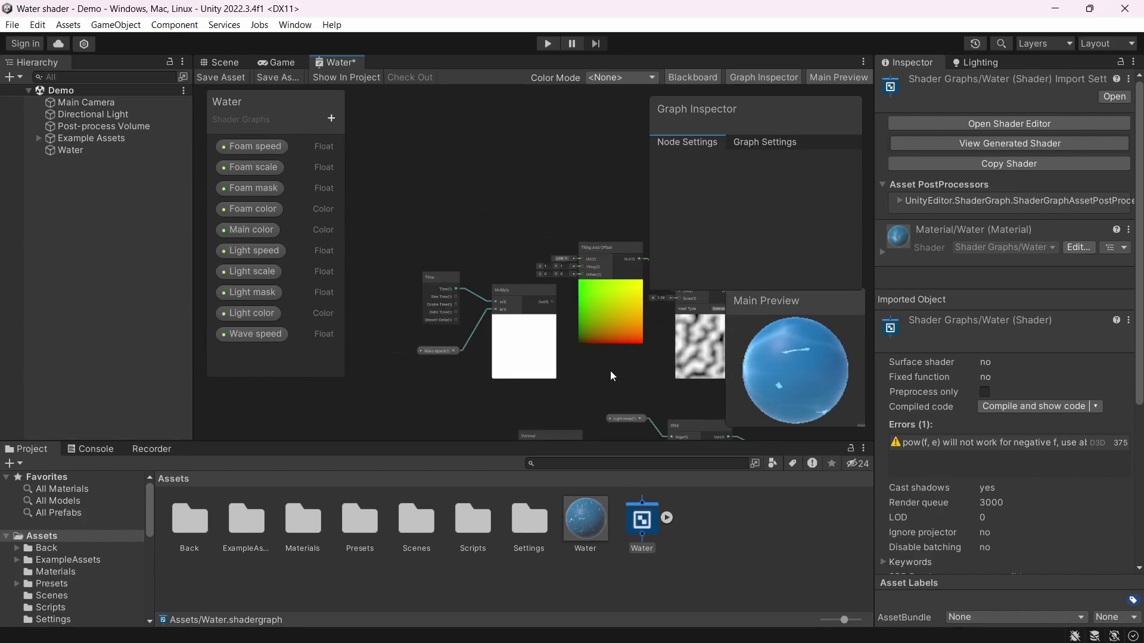
Regroup the Time, Wave speed and Multiply nodes; wire Multiply into the Tiling And Offset offset
drag(386, 415, 506, 230)
drag(536, 367, 507, 310)
scroll(562, 284, up, 4)
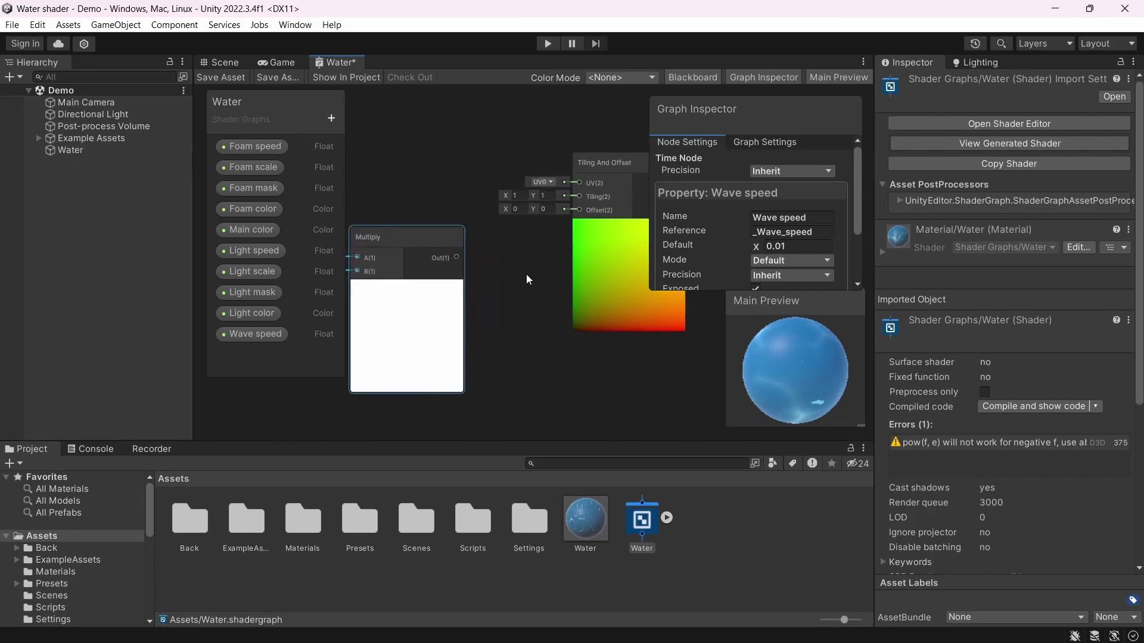
click(496, 316)
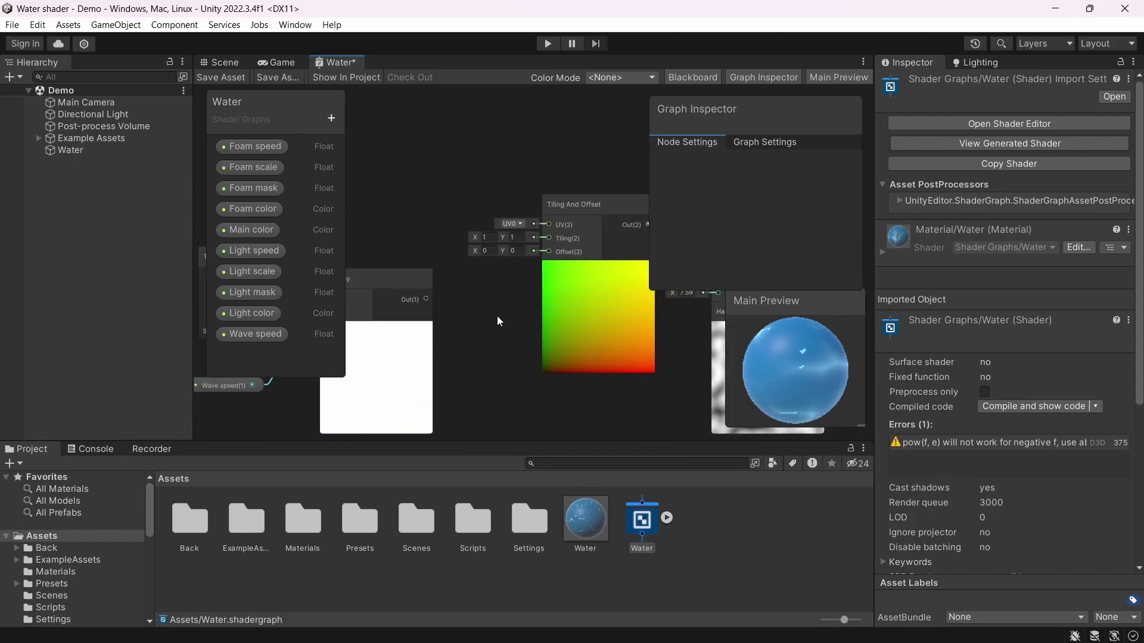
drag(426, 299, 544, 262)
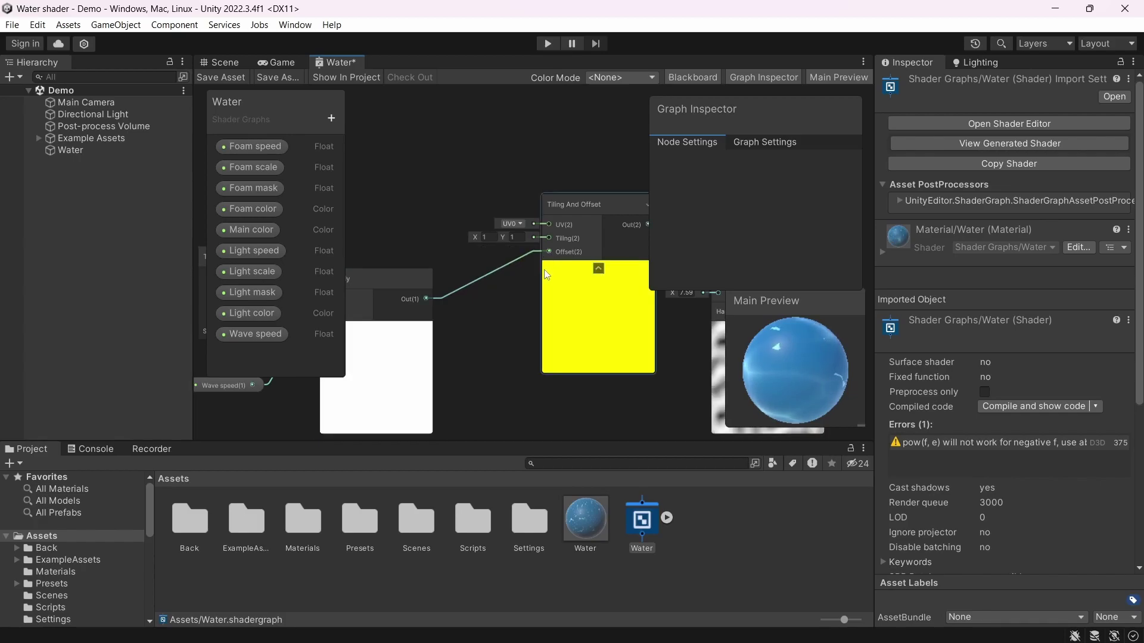
Raise the Wave speed default to 0.22 and pan toward the Gradient Noise node
middle_drag(505, 366, 388, 309)
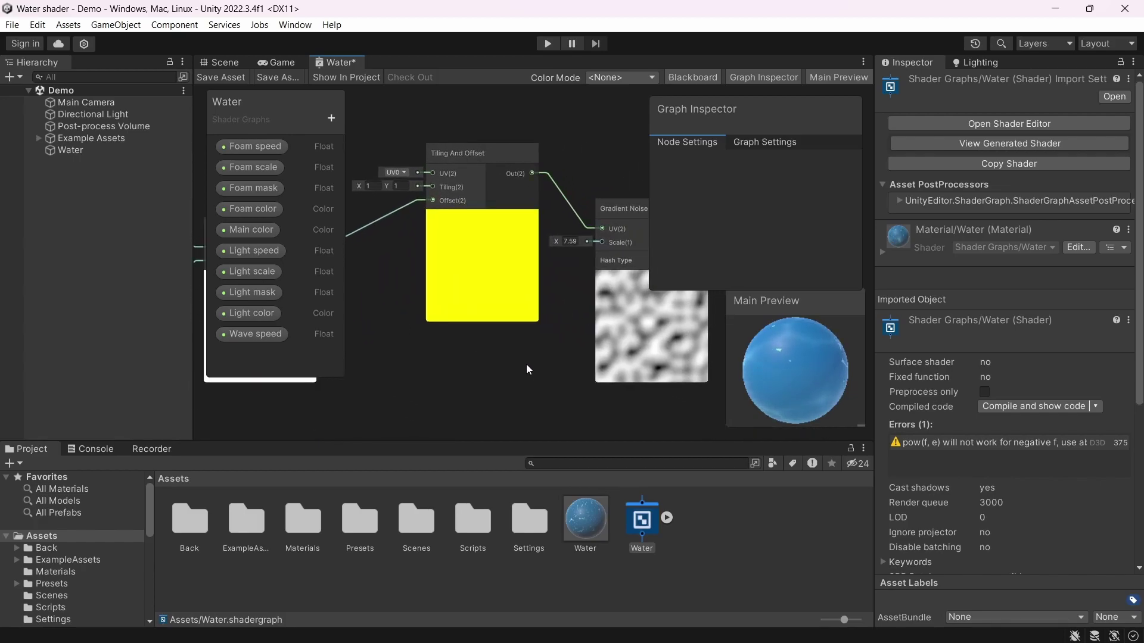
middle_drag(511, 368, 446, 365)
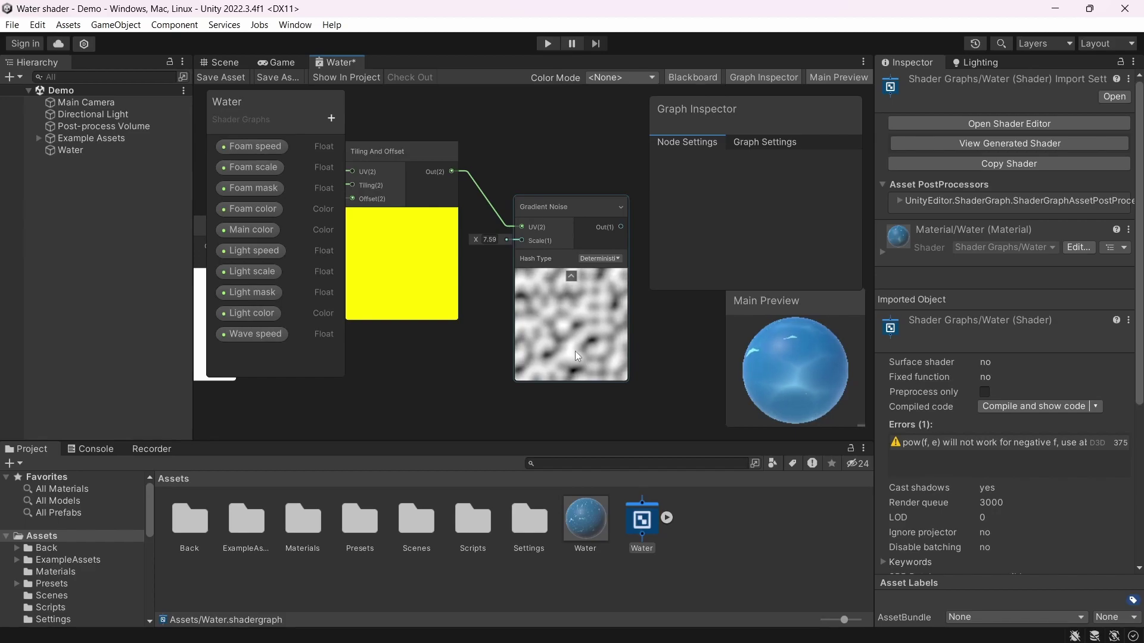
click(234, 335)
drag(757, 219, 760, 217)
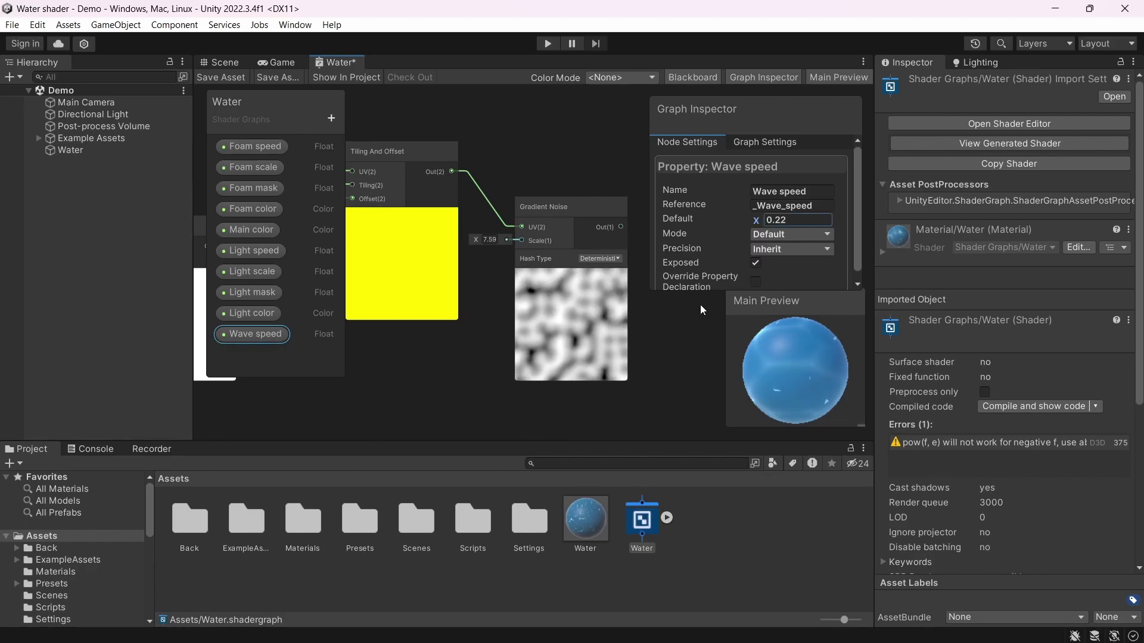
click(687, 350)
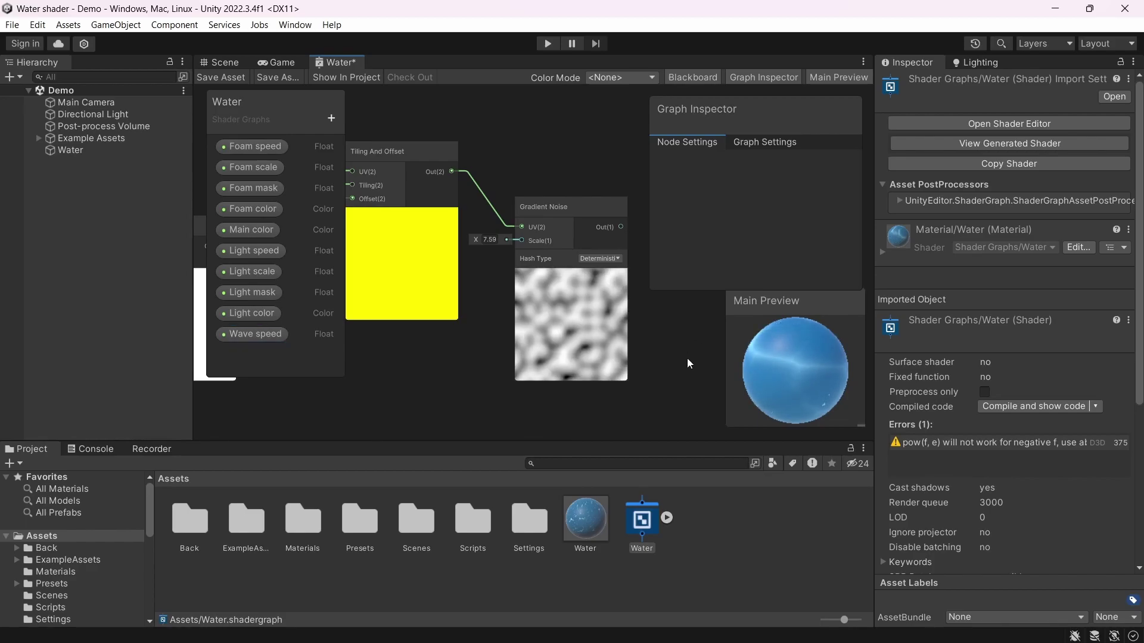
middle_drag(698, 387, 529, 353)
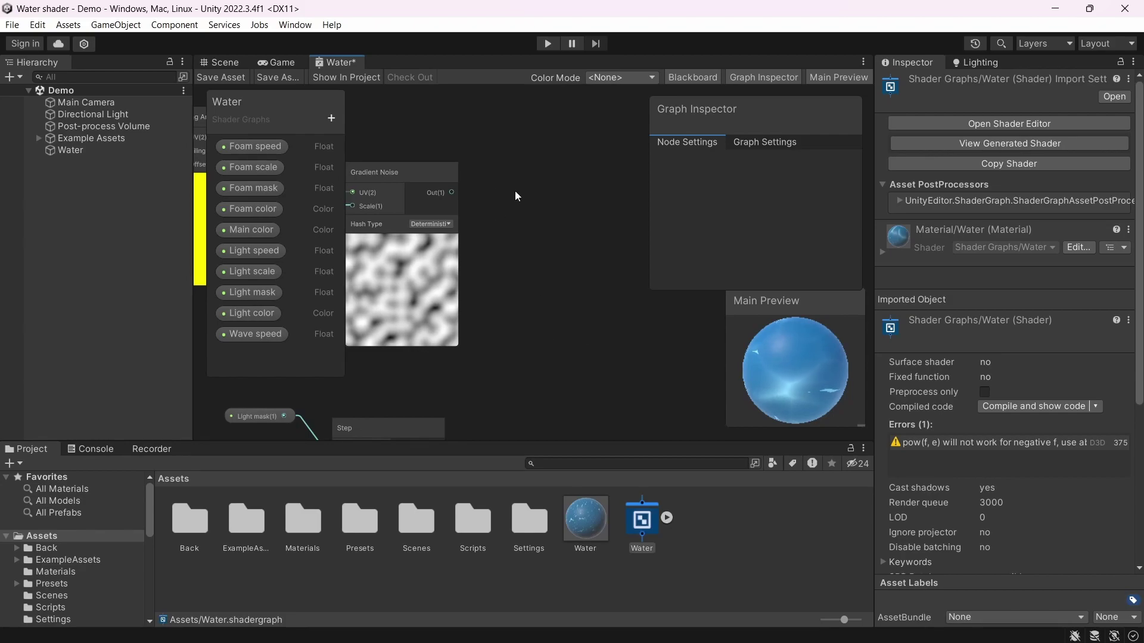
Add a Normal Vector node above the Gradient Noise node
middle_drag(514, 190, 546, 245)
key(space)
text(norm)
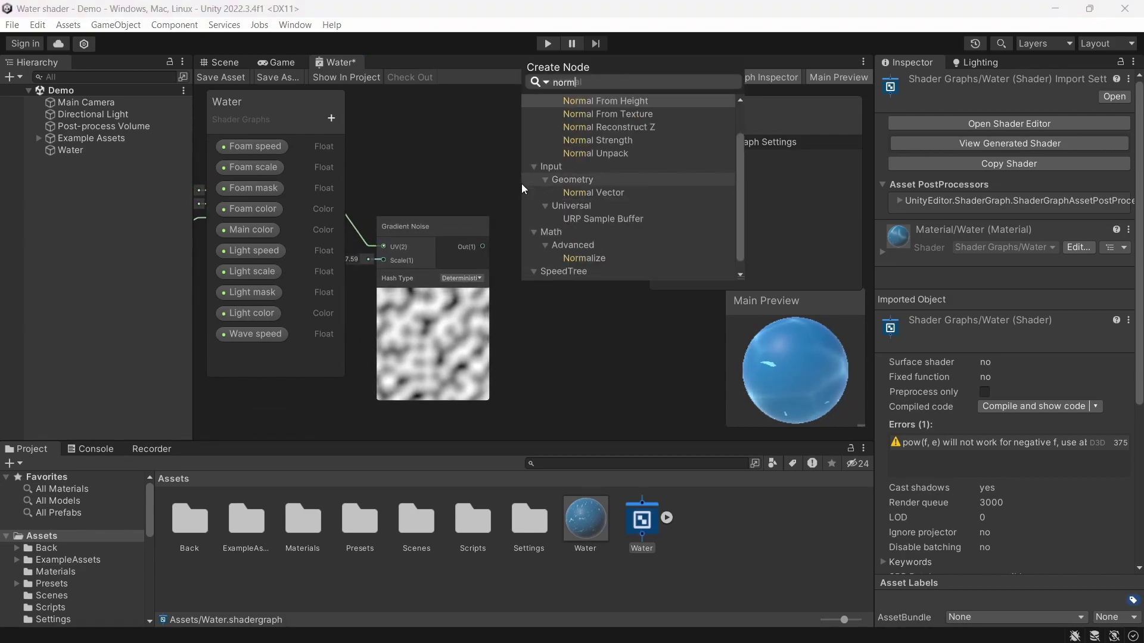
double_click(616, 195)
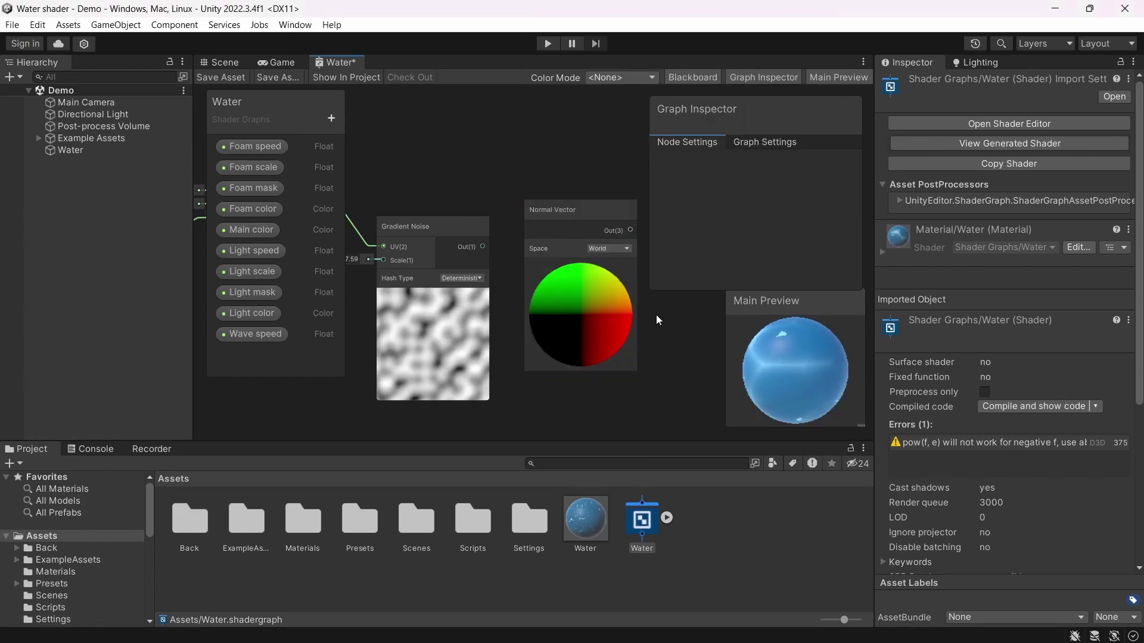
middle_drag(656, 319, 640, 334)
drag(588, 266, 481, 141)
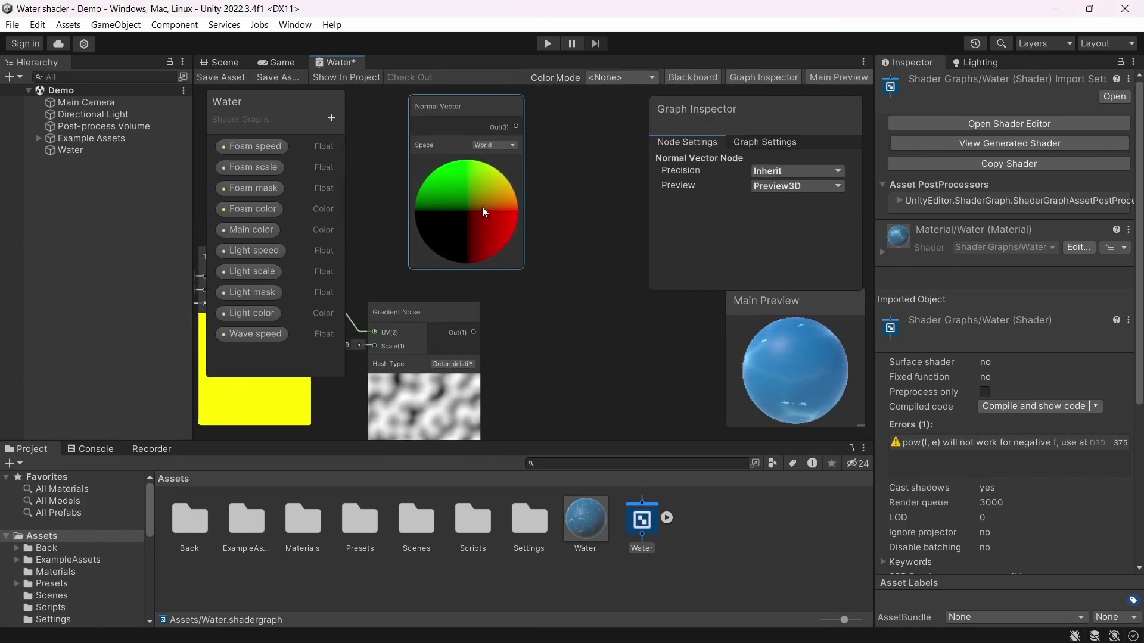
click(544, 245)
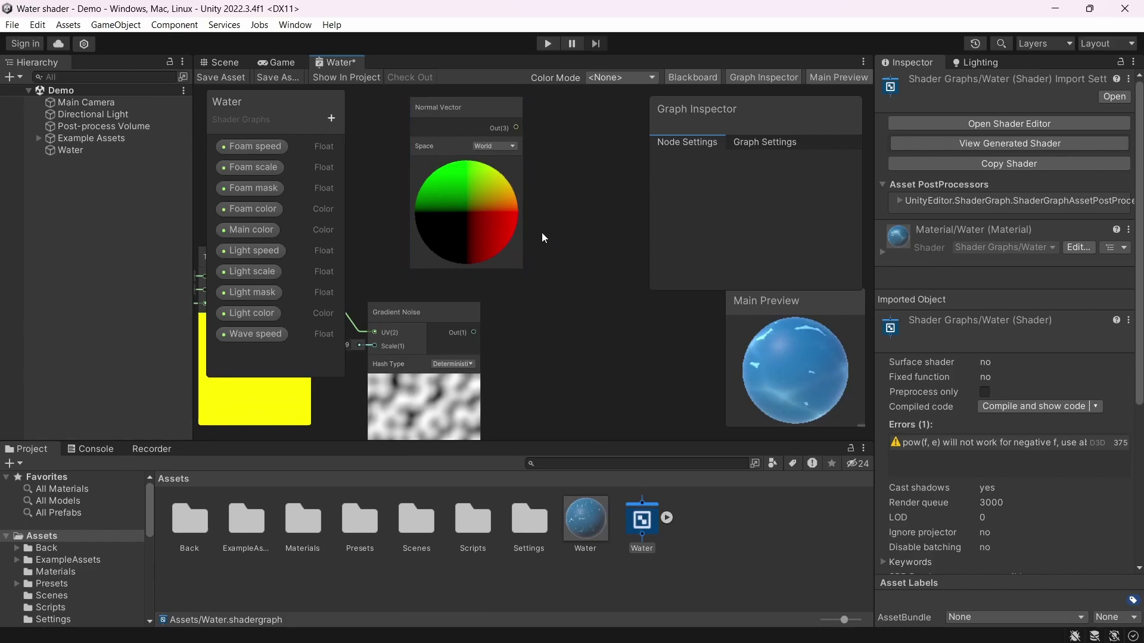
drag(471, 217, 449, 230)
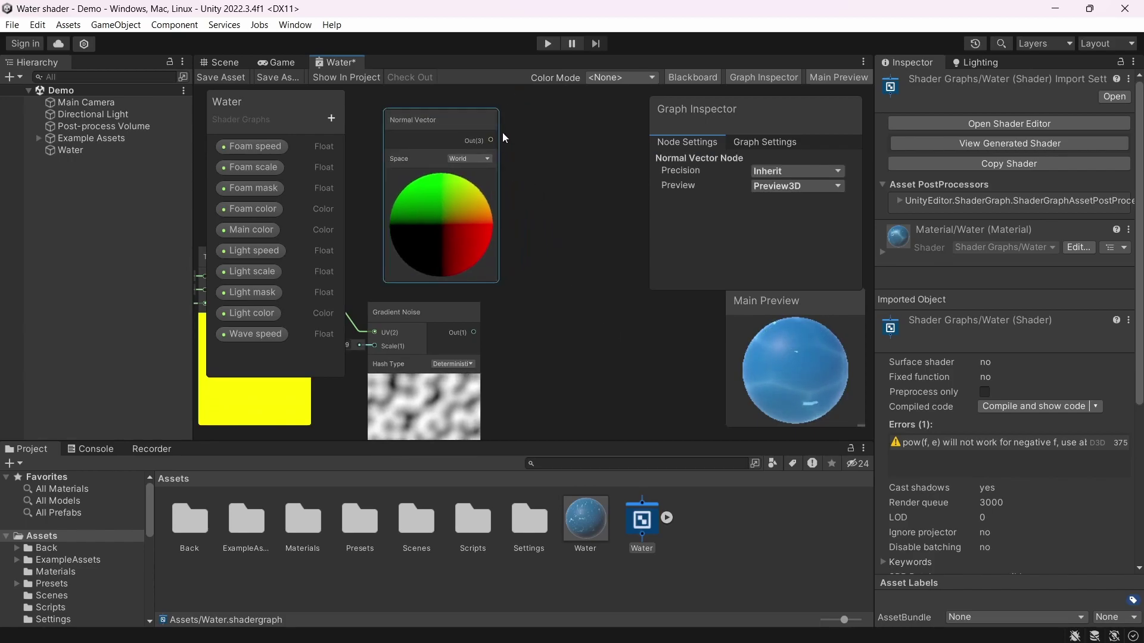
Multiply the Normal Vector by the Gradient Noise output in a new Multiply node
drag(490, 141, 588, 258)
text(multi)
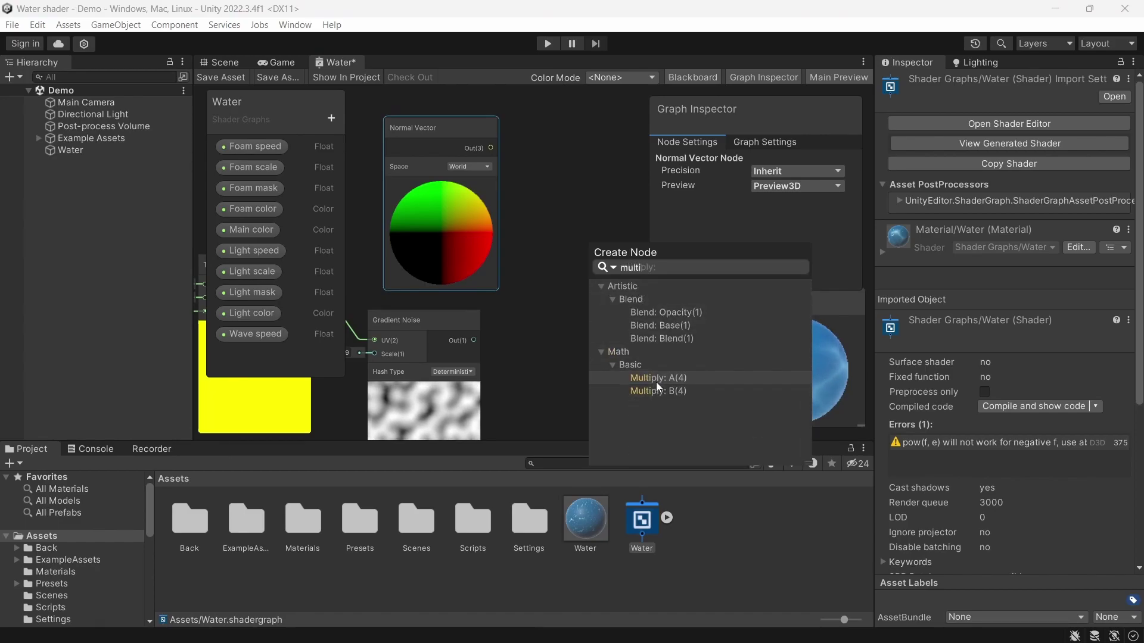
click(655, 381)
drag(589, 285, 474, 342)
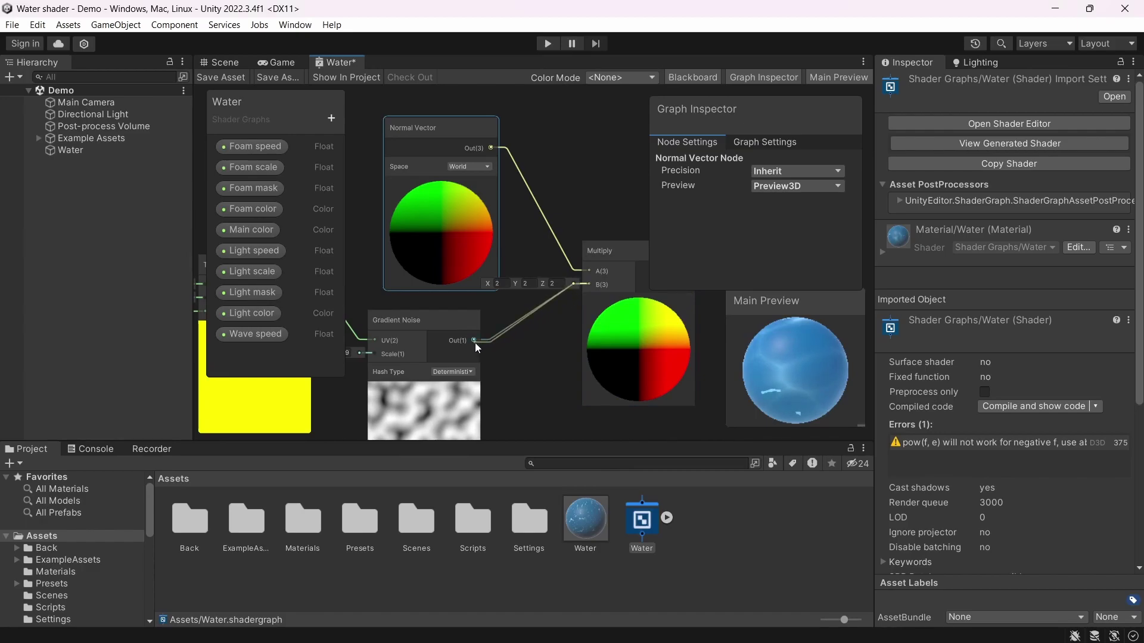
middle_drag(527, 405, 352, 375)
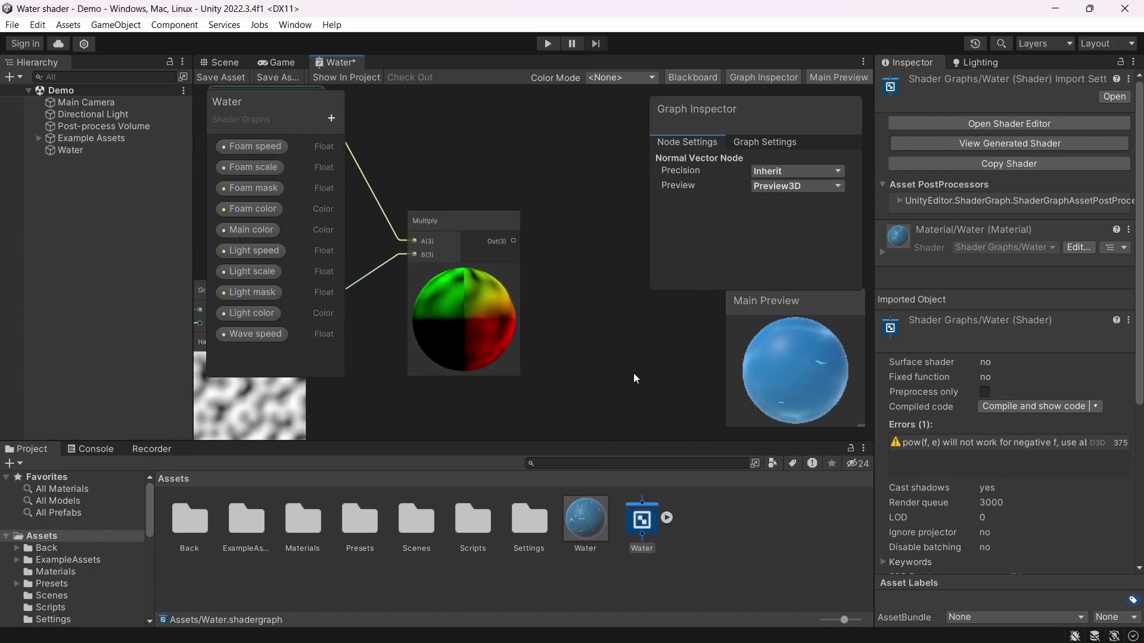
middle_drag(634, 373, 612, 316)
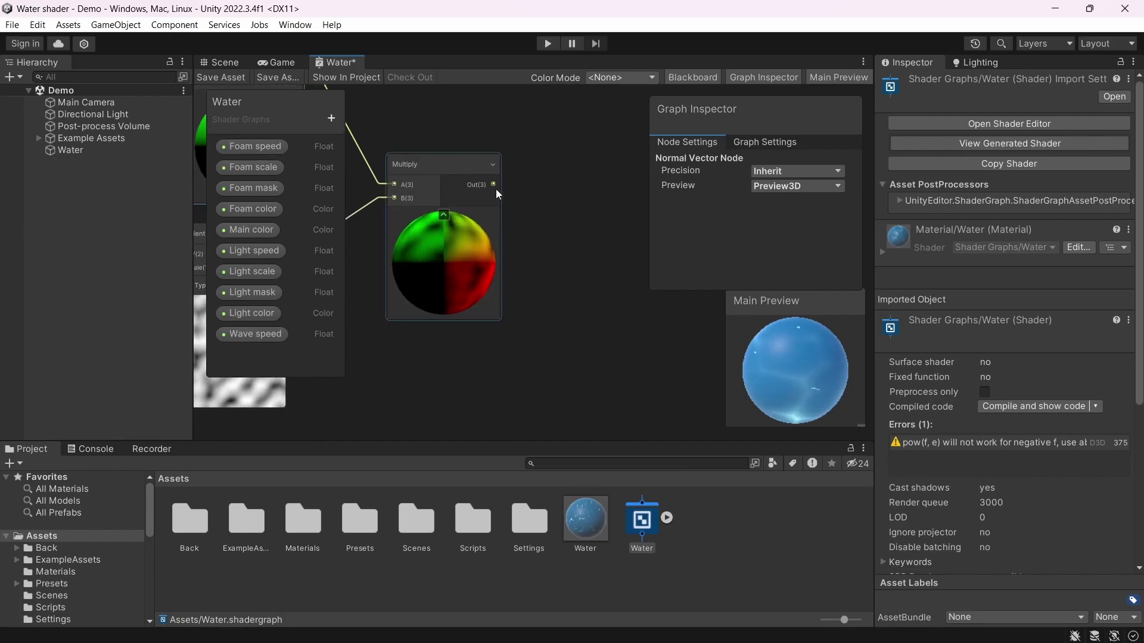
drag(496, 189, 474, 398)
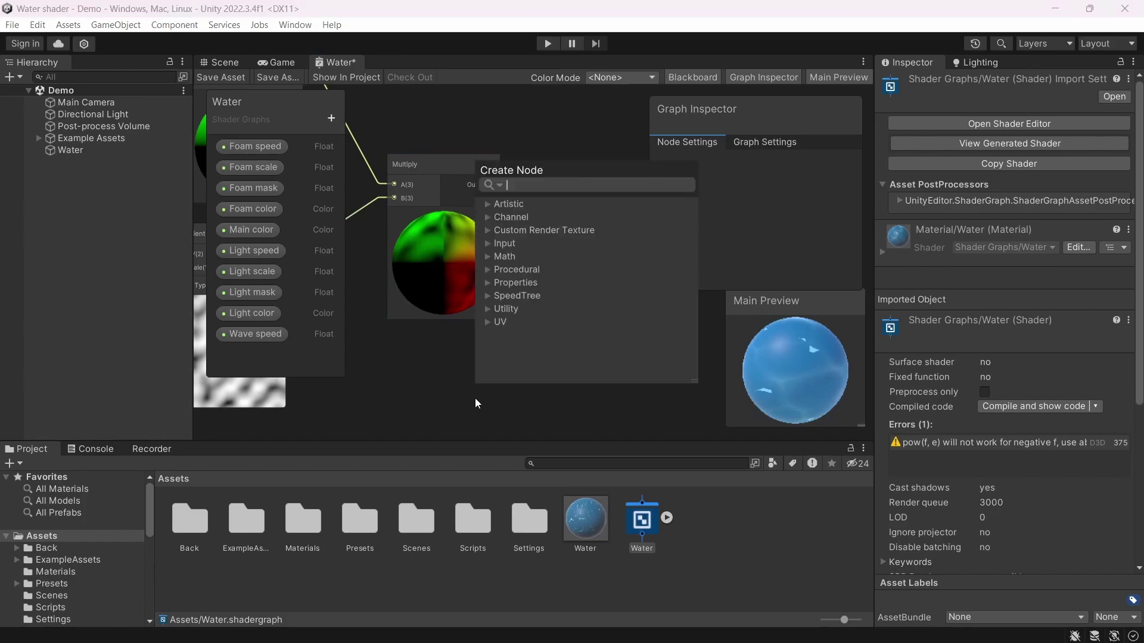
Add the noise-scaled normals to a new Position node using an Add node
text(positio)
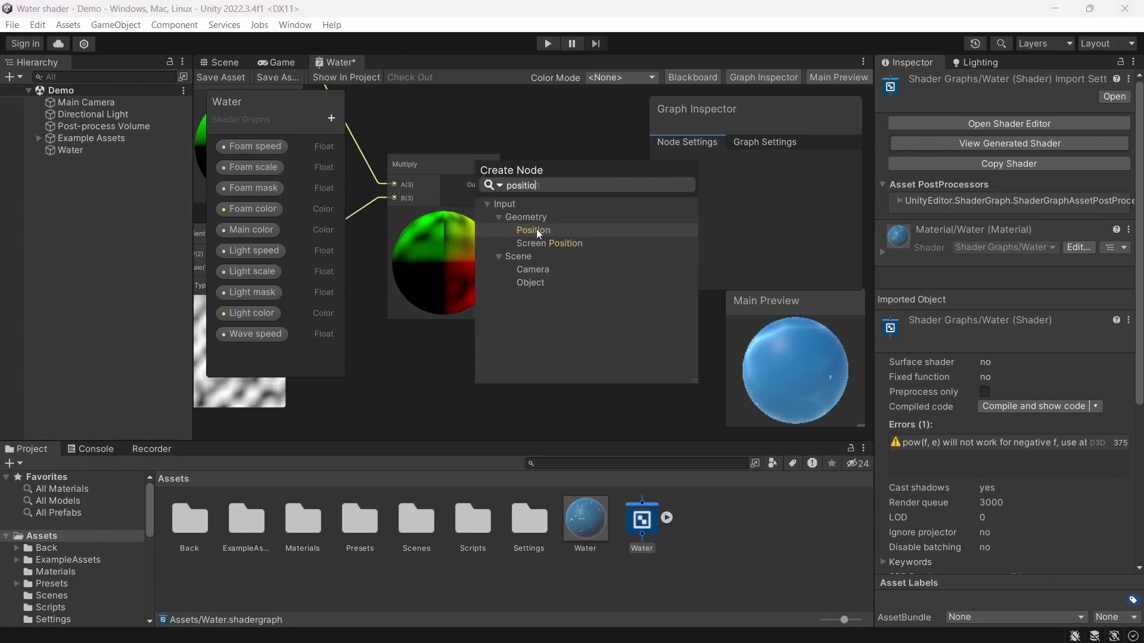
click(536, 229)
click(495, 381)
drag(473, 185, 551, 231)
text(add)
click(610, 299)
middle_drag(508, 380, 507, 309)
drag(522, 317, 582, 197)
click(623, 289)
drag(622, 285, 617, 301)
Connect the Add result to the Vertex Position output and save the water graph
middle_drag(637, 364, 558, 362)
scroll(557, 362, down, 6)
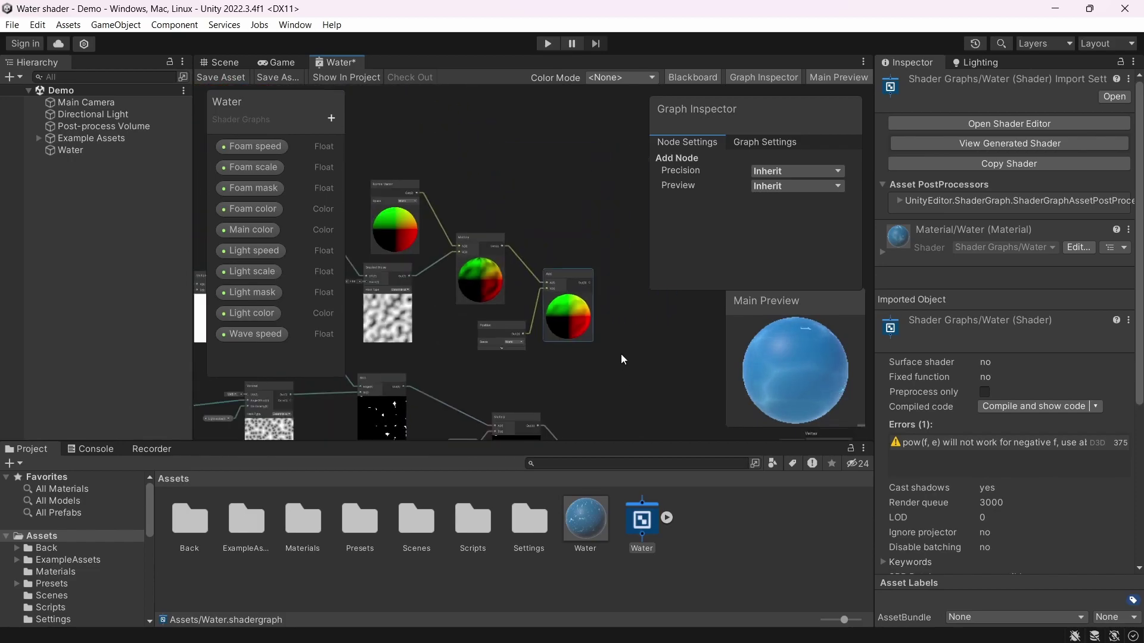
scroll(528, 298, up, 2)
scroll(613, 384, up, 2)
middle_drag(670, 378, 687, 387)
drag(706, 391, 375, 208)
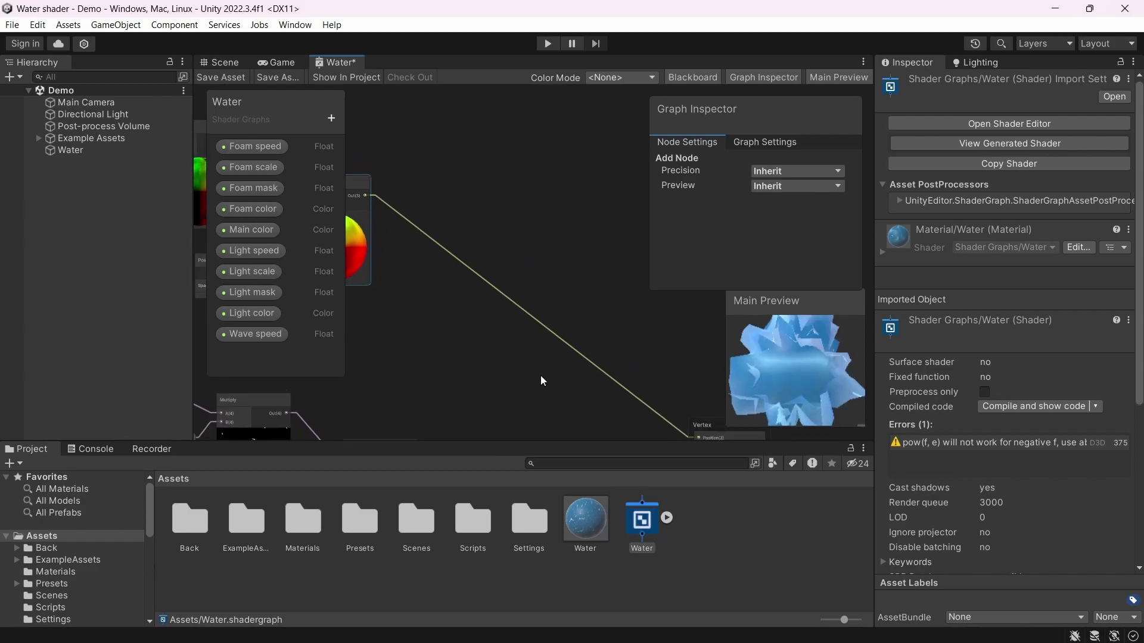
middle_drag(543, 379, 491, 305)
drag(785, 370, 787, 396)
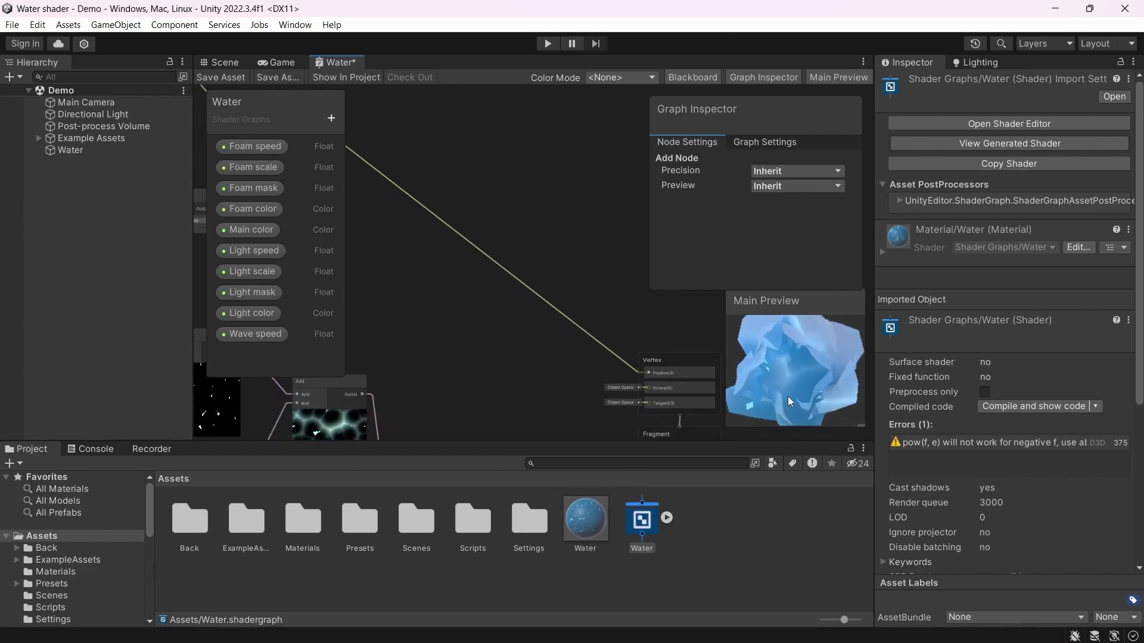
click(222, 78)
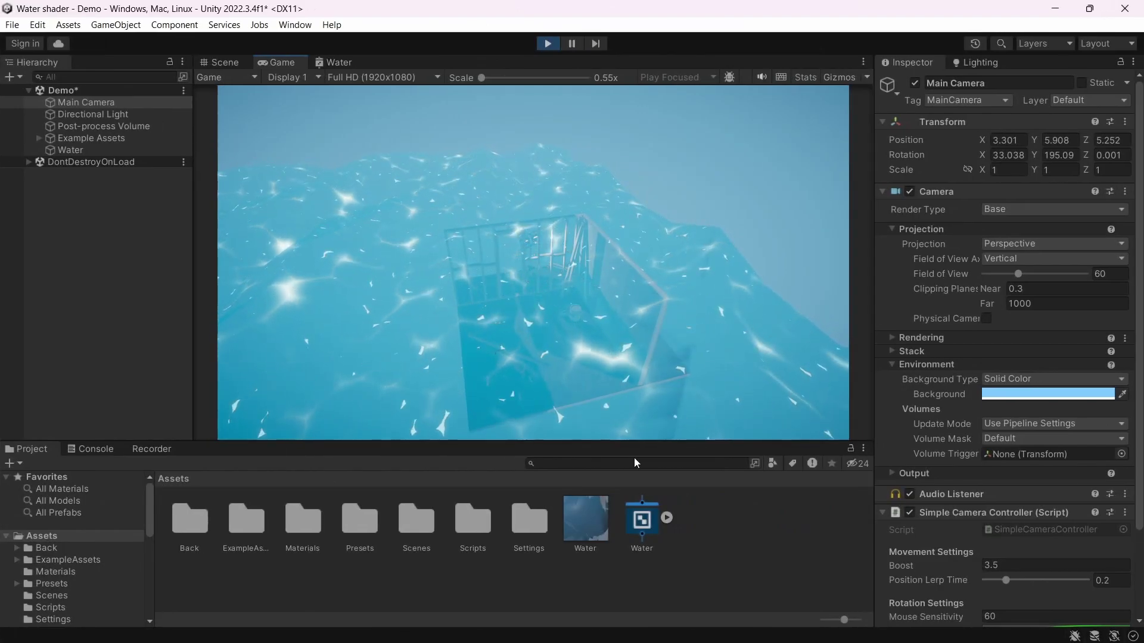
Lower the Water material's Wave speed from 0.01 to 0.07, exit Play mode and reopen the Water shader graph
click(590, 536)
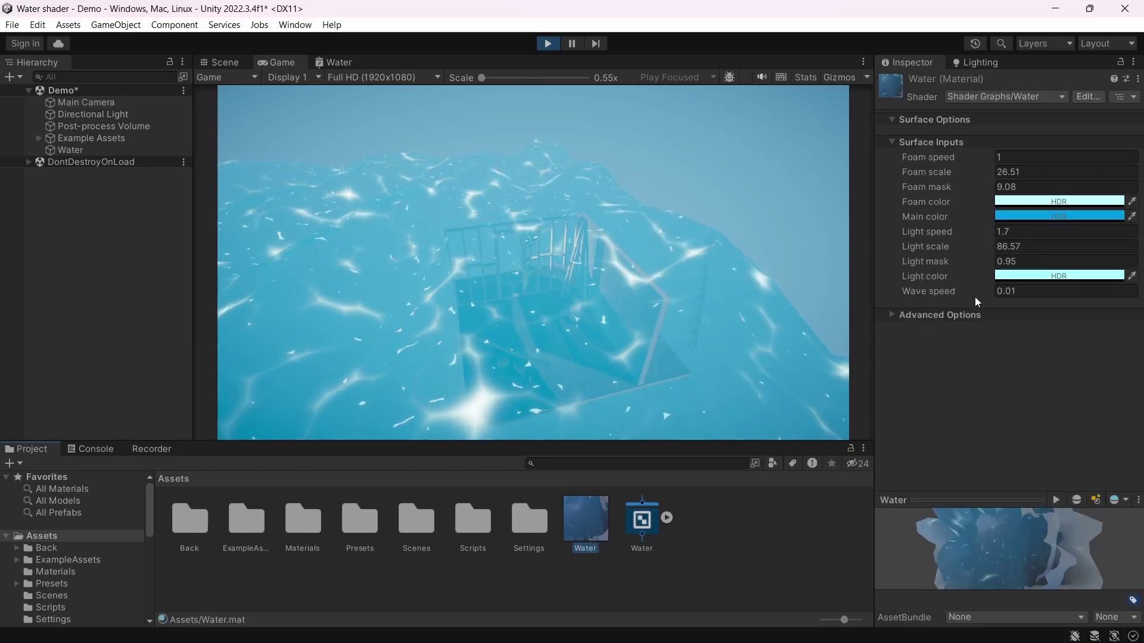
drag(973, 295, 984, 295)
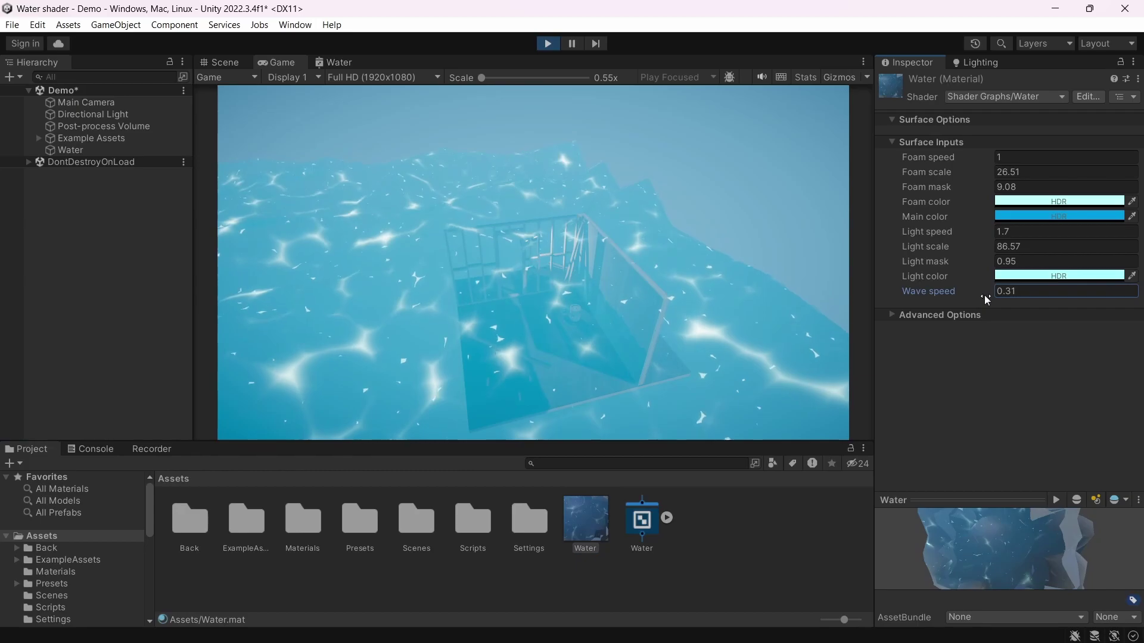
drag(984, 294, 978, 296)
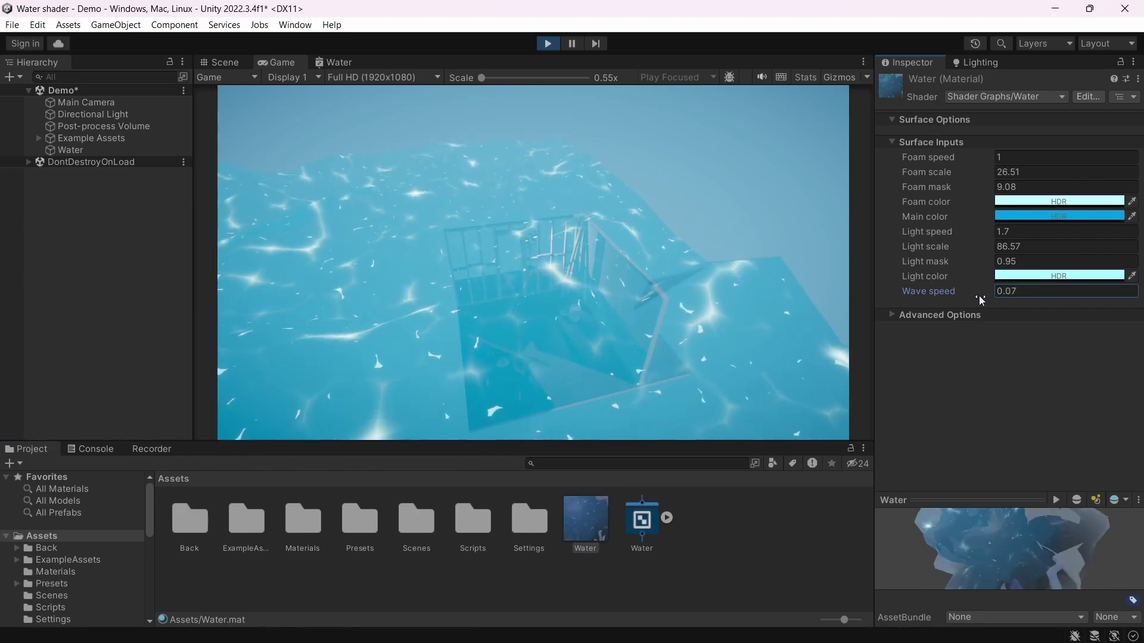
click(547, 43)
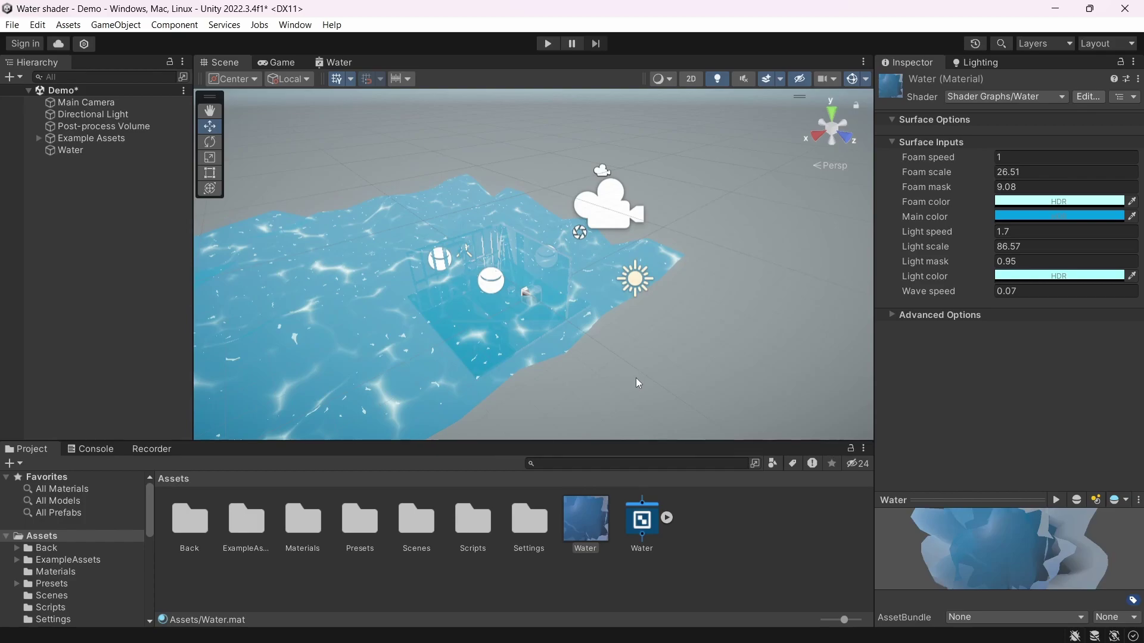
double_click(642, 523)
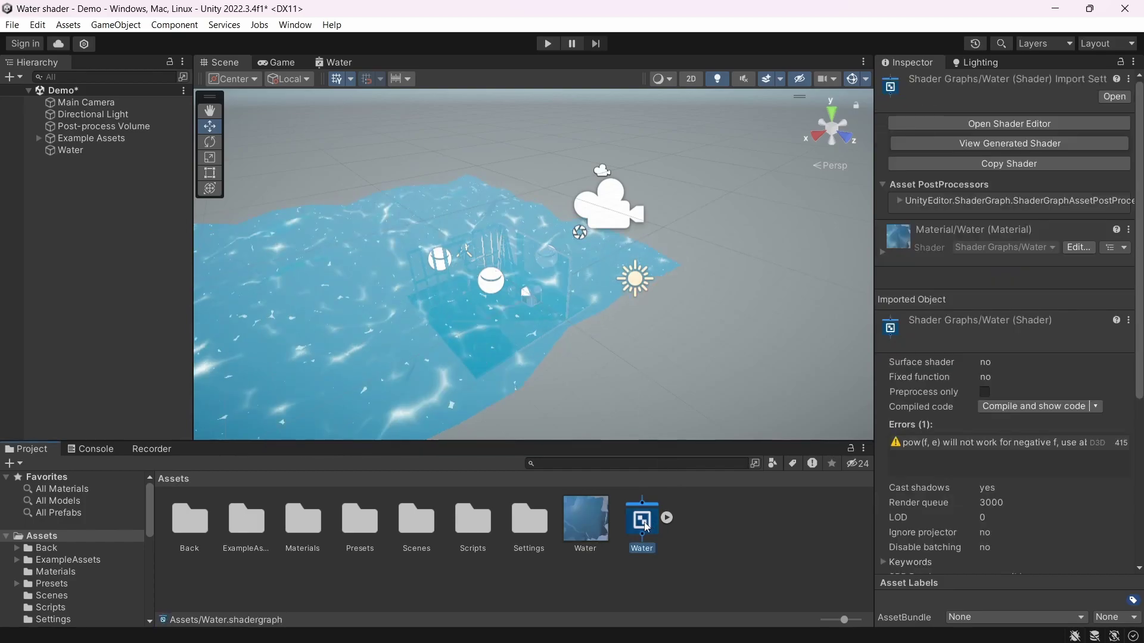
Add a Float blackboard property named 'Wave scale'
click(332, 119)
click(391, 149)
text(W)
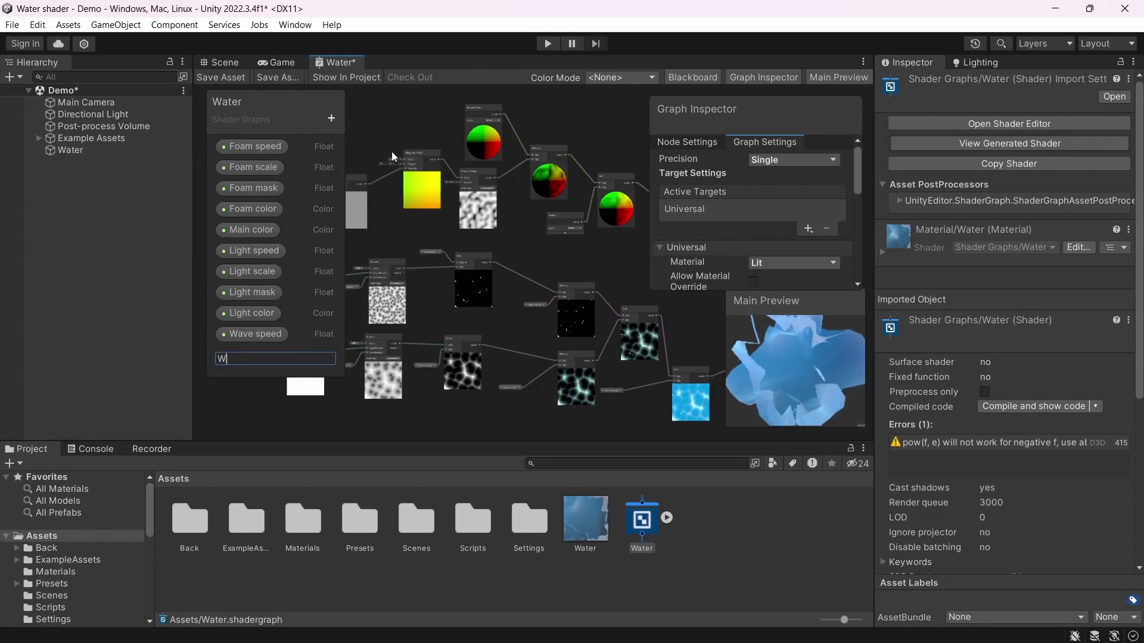
text(ave scale)
key(Return)
Place Wave scale on the canvas with default 5 and wire it into Gradient Noise's Scale input
scroll(502, 258, up, 8)
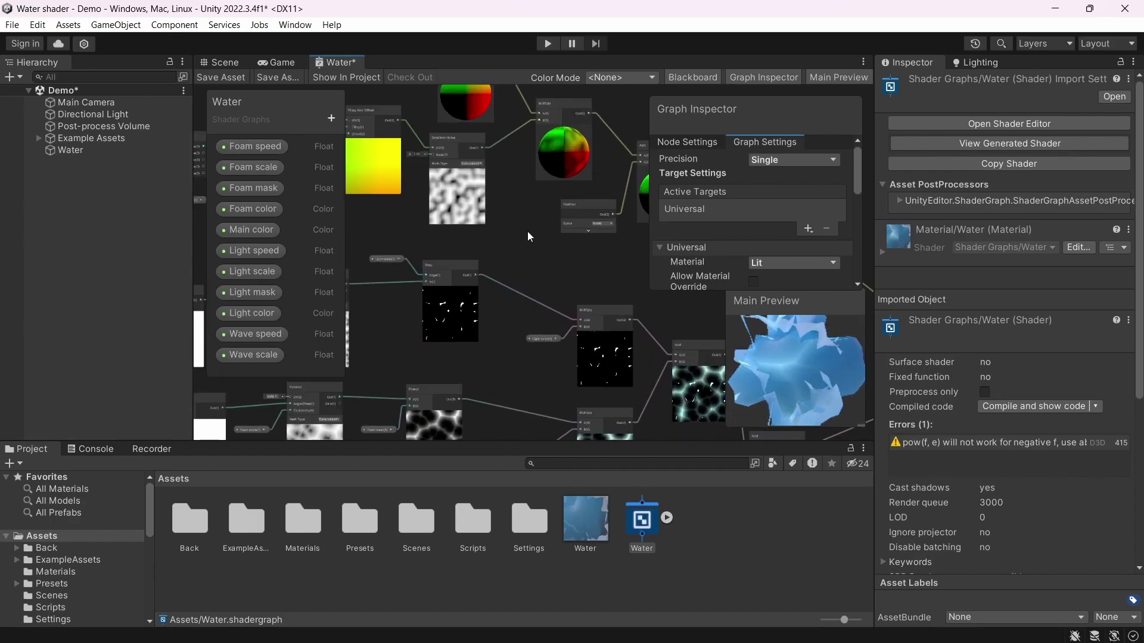
drag(488, 224, 451, 208)
drag(267, 360, 478, 263)
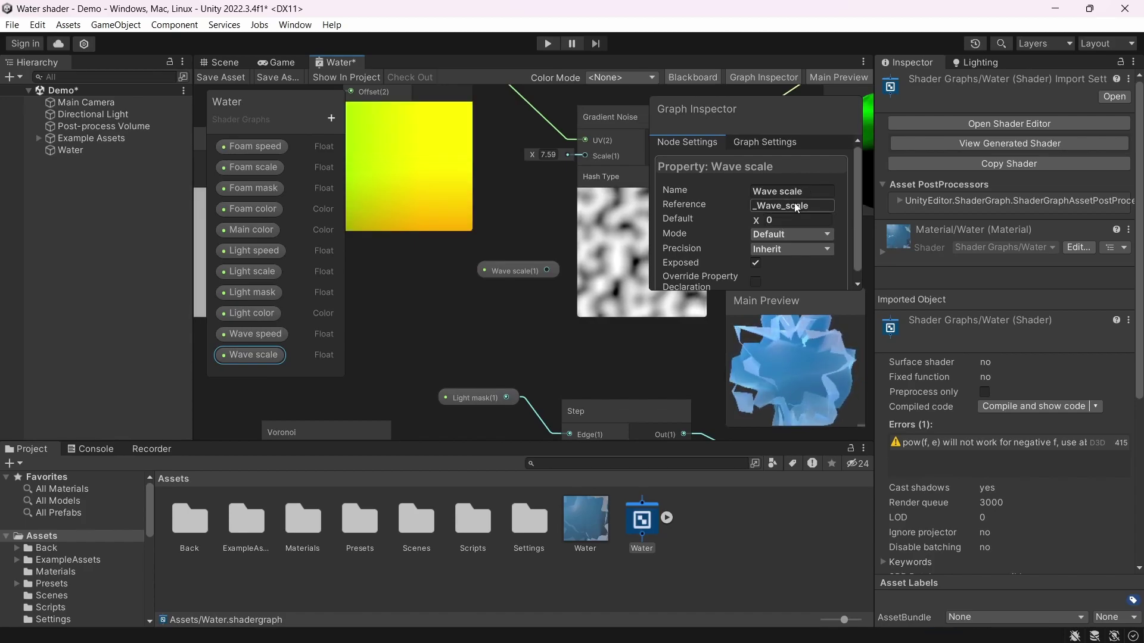
click(787, 219)
text(5)
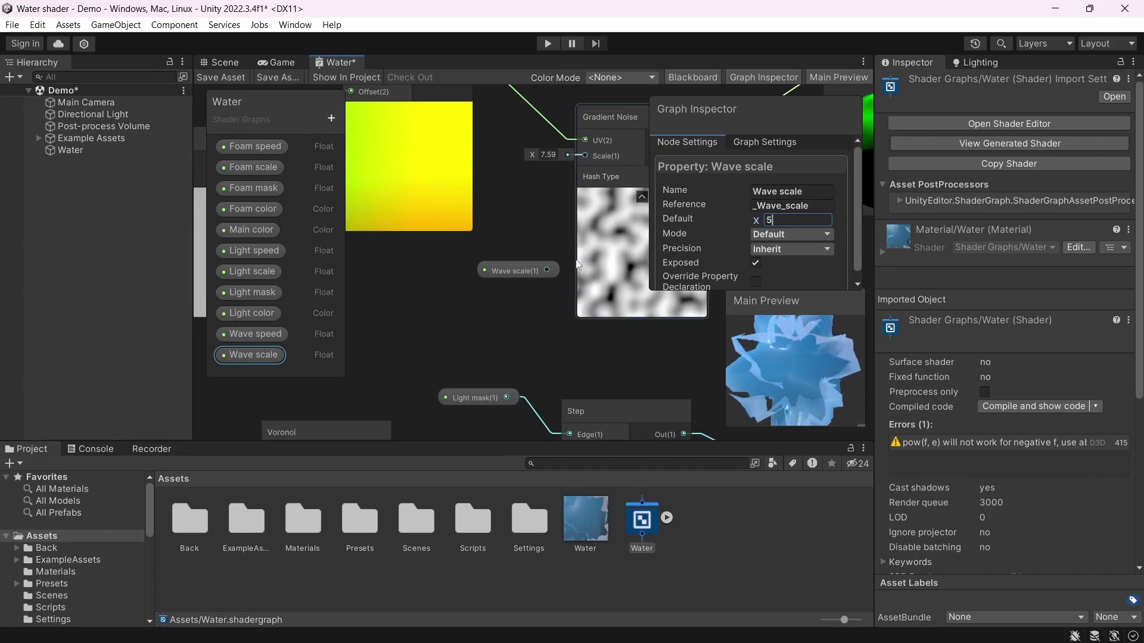
drag(525, 270, 584, 155)
middle_drag(585, 156, 585, 208)
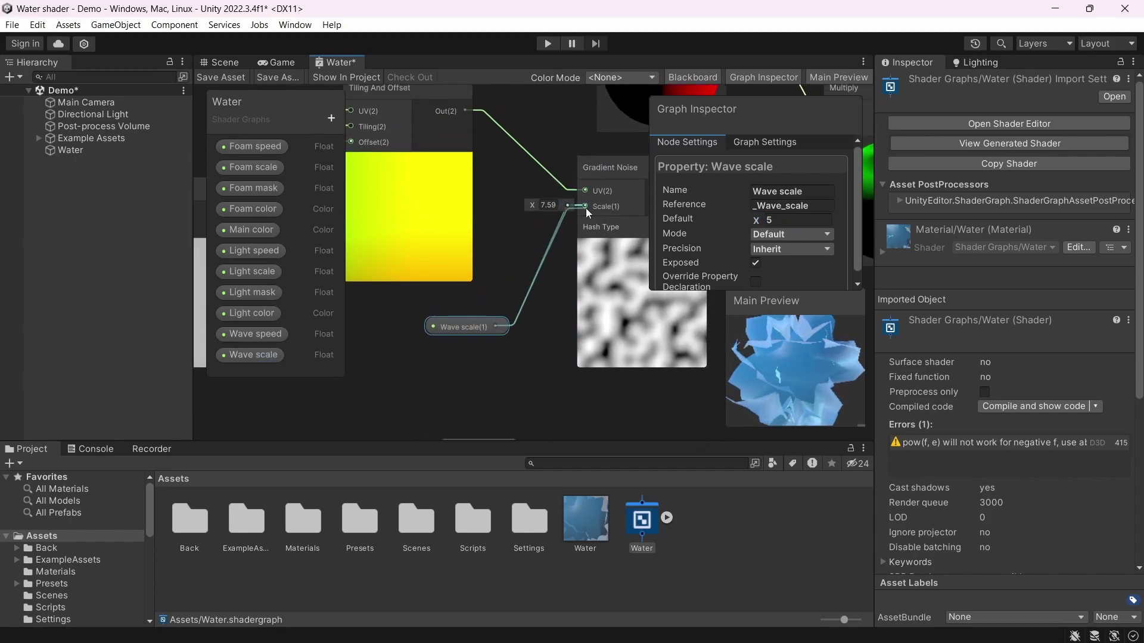
drag(585, 208, 585, 209)
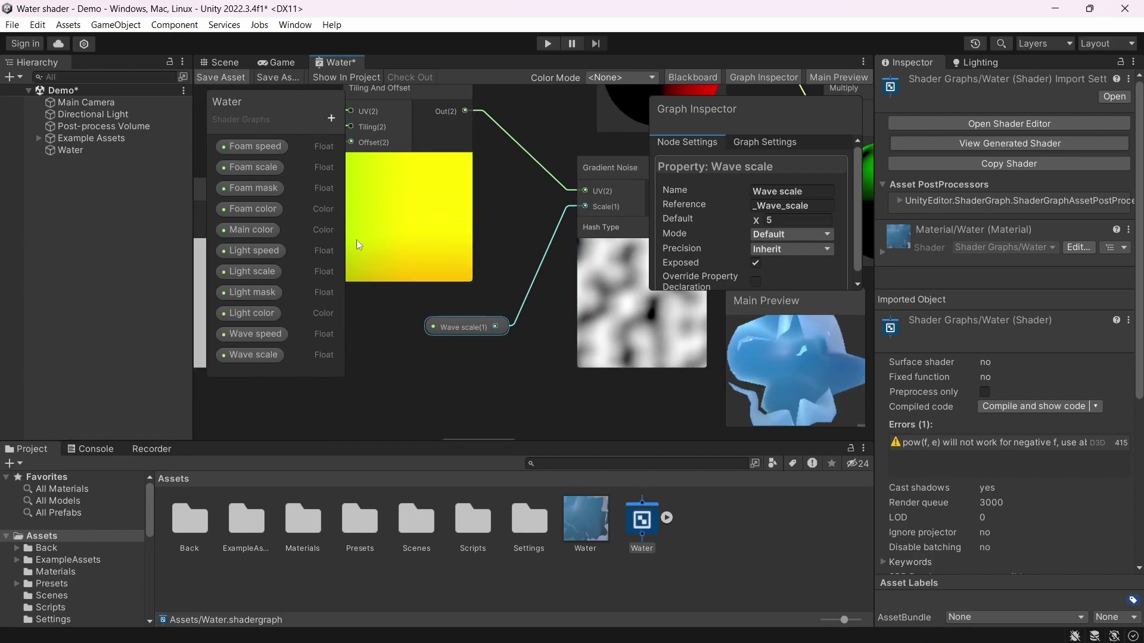